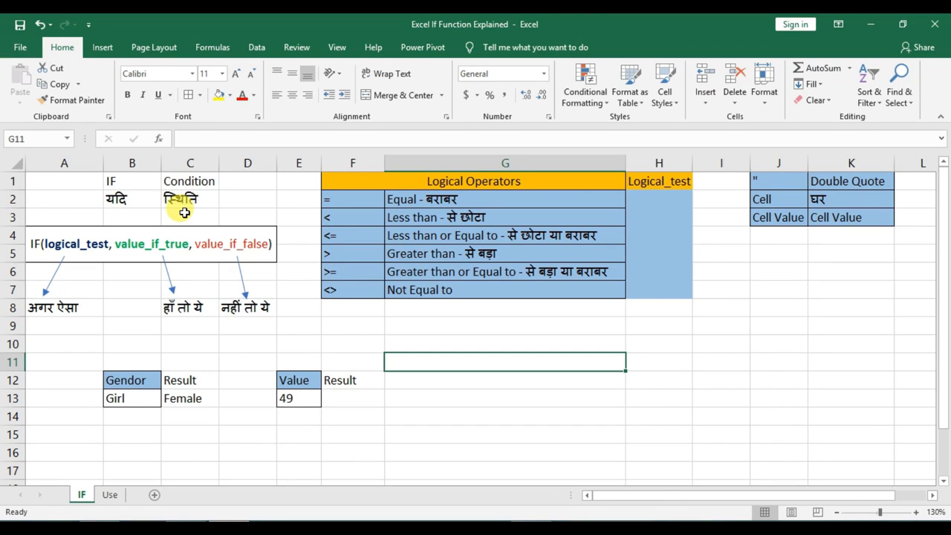
{"action": "left_click", "coordinate": [137, 327]}
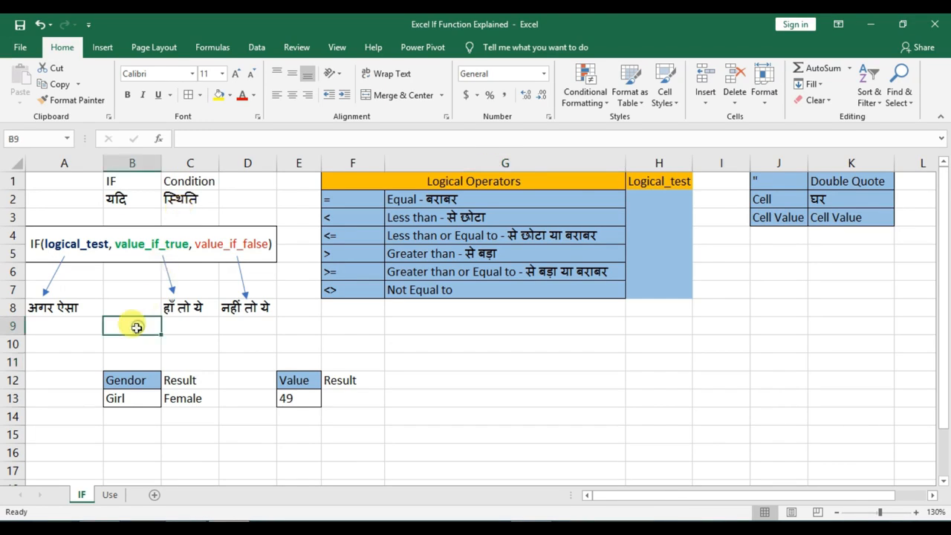
{"action": "type", "text": "=IF("}
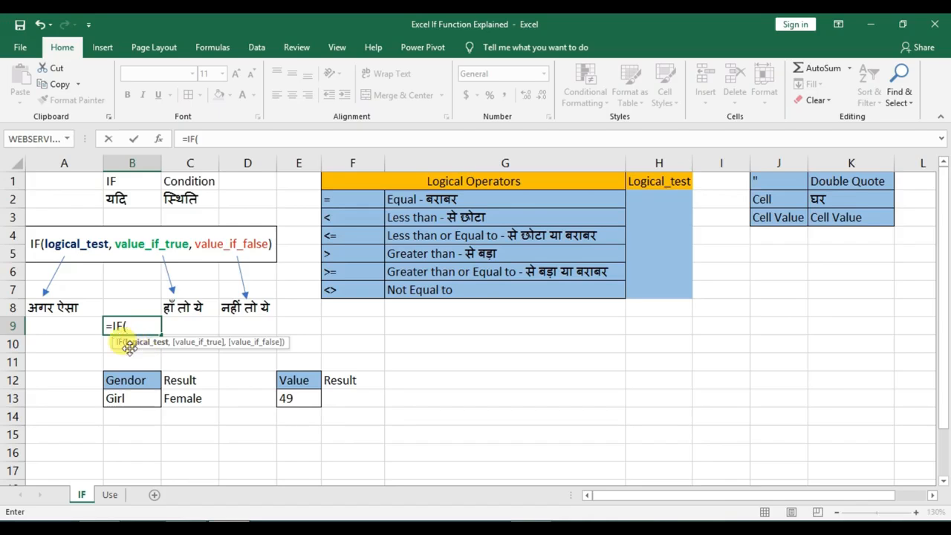
{"action": "key", "text": "Escape"}
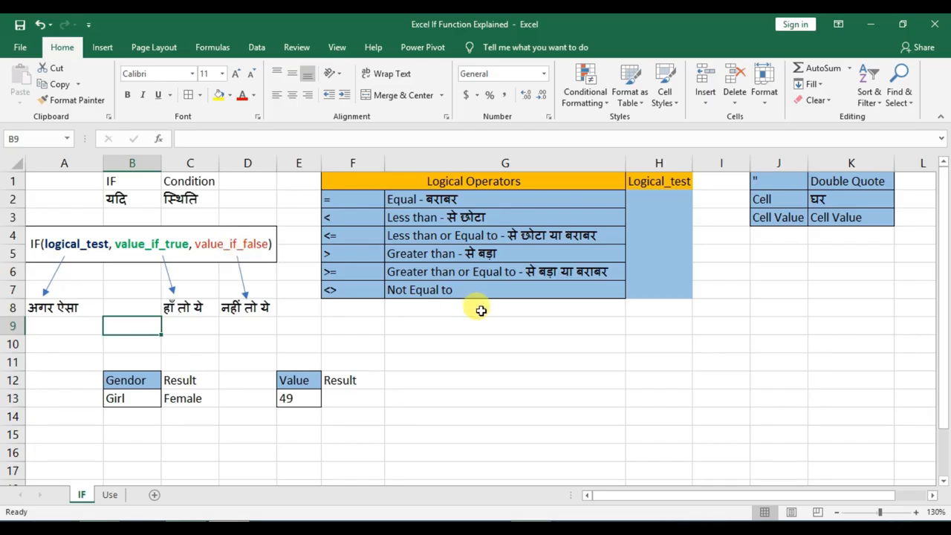
Examine each symbol in the Logical Operators table and the neighbouring double quote and Cell entries.
{"action": "left_click", "coordinate": [477, 183]}
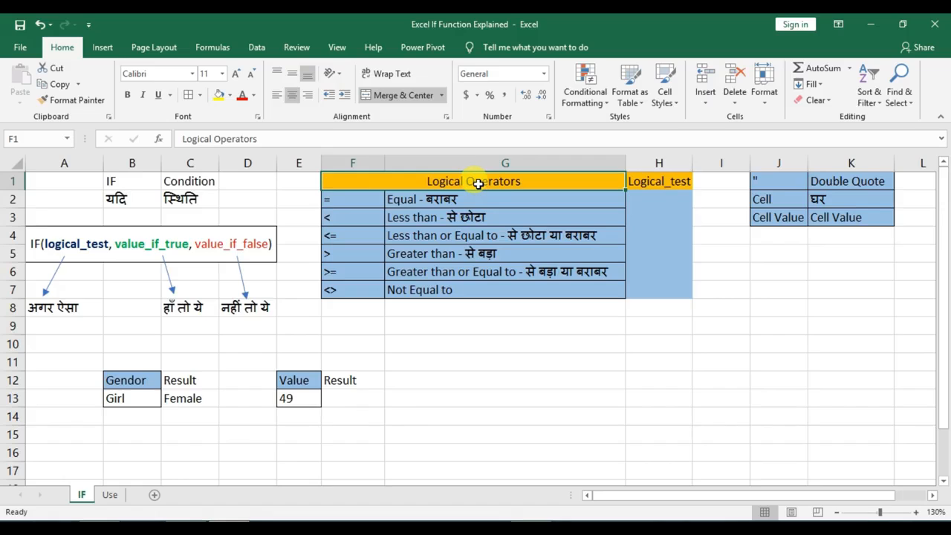
{"action": "left_click", "coordinate": [349, 203]}
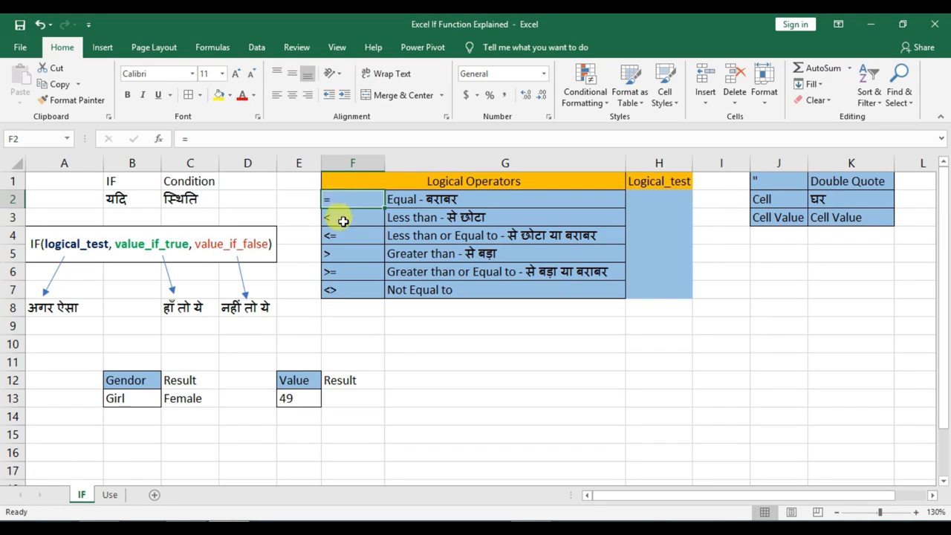
{"action": "left_click", "coordinate": [343, 220]}
{"action": "left_click", "coordinate": [336, 236]}
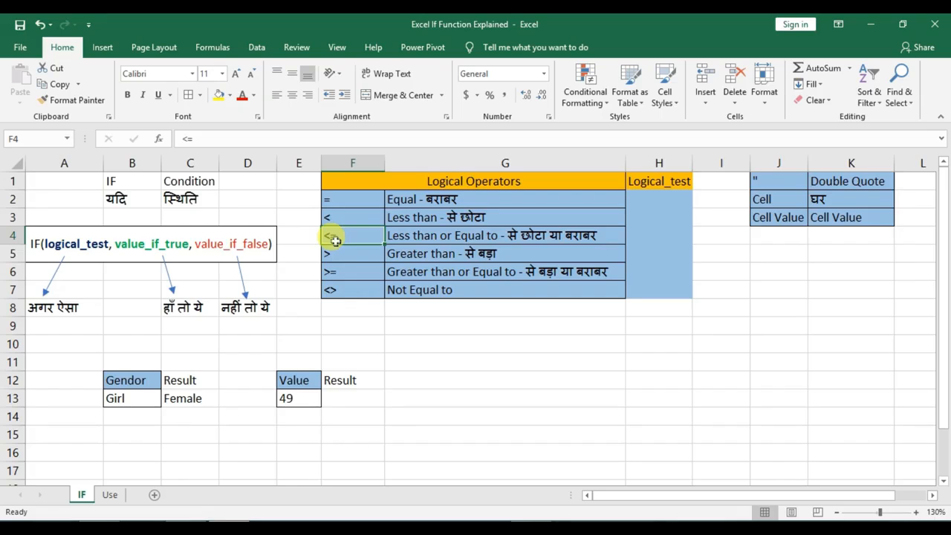
{"action": "left_click", "coordinate": [342, 256]}
{"action": "left_click", "coordinate": [338, 272]}
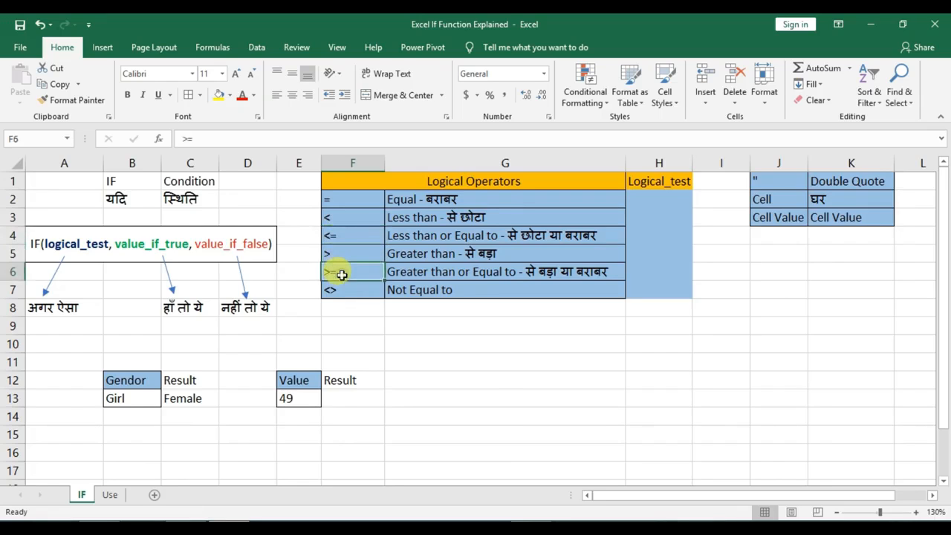
{"action": "left_click", "coordinate": [349, 295]}
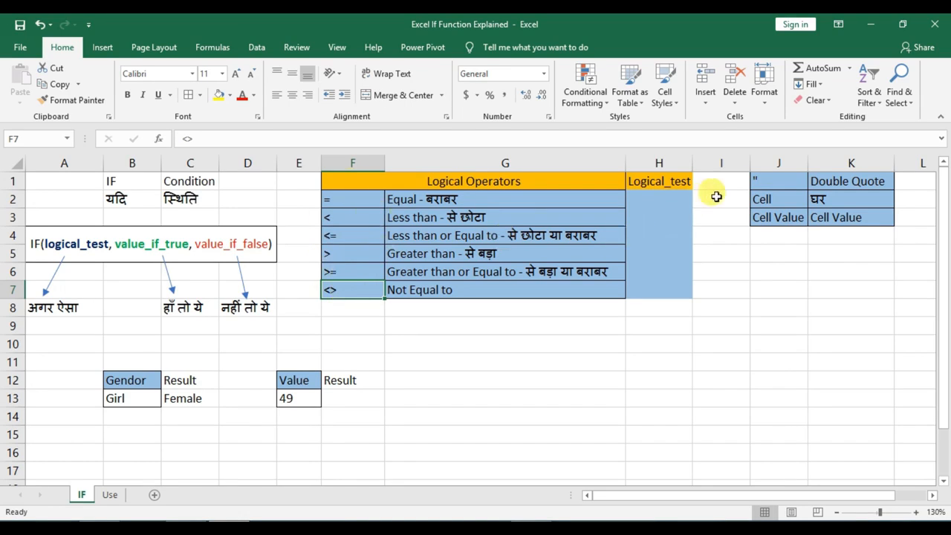
{"action": "left_click", "coordinate": [773, 182]}
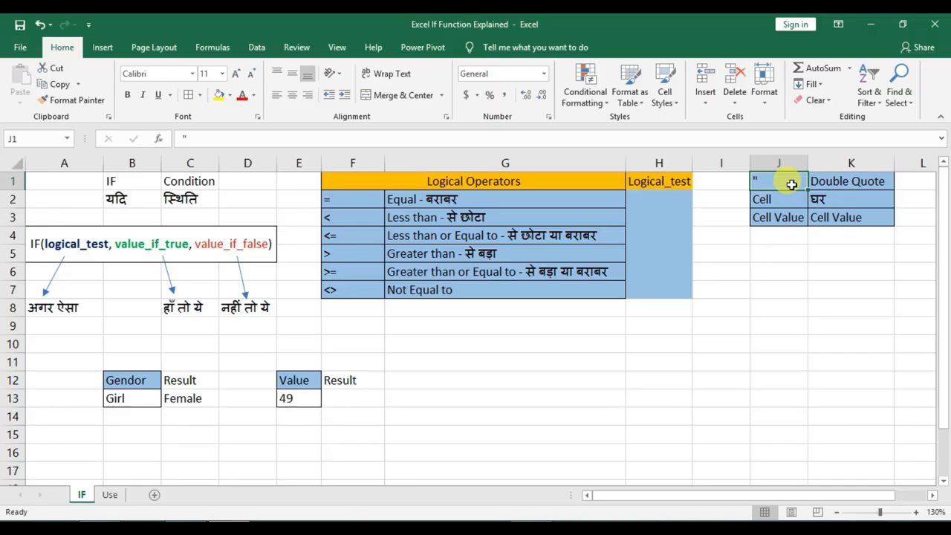
{"action": "left_click", "coordinate": [772, 198]}
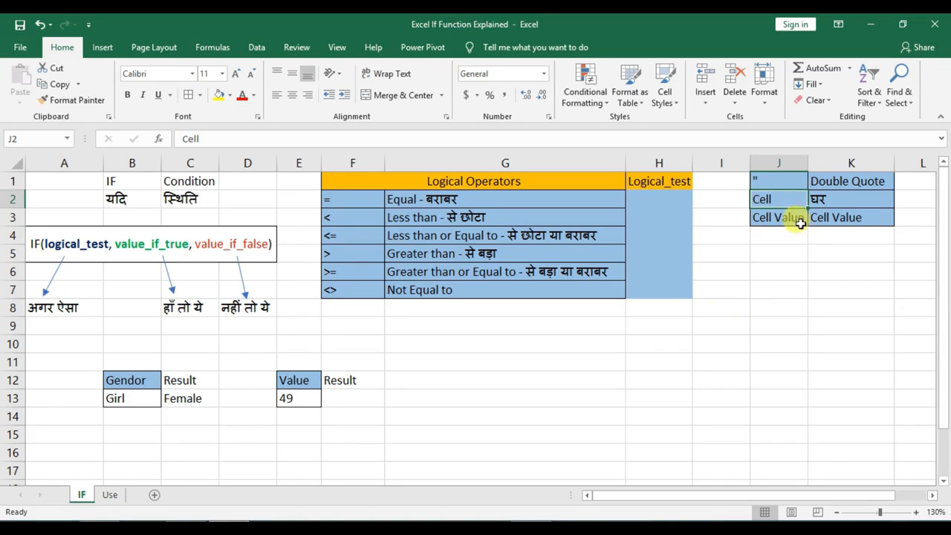
{"action": "left_click", "coordinate": [651, 375]}
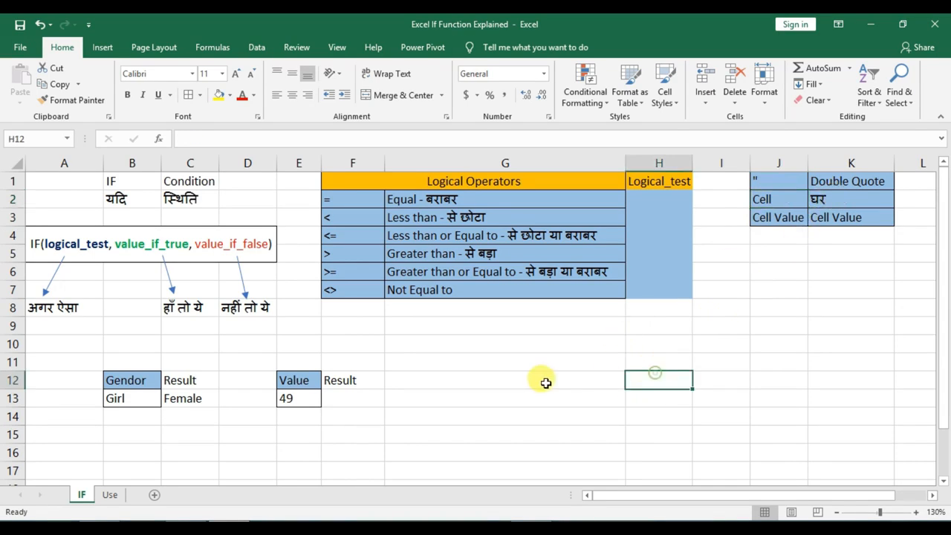
{"action": "left_click", "coordinate": [546, 381]}
{"action": "left_click", "coordinate": [536, 362]}
{"action": "left_click", "coordinate": [550, 404]}
{"action": "left_click", "coordinate": [637, 399]}
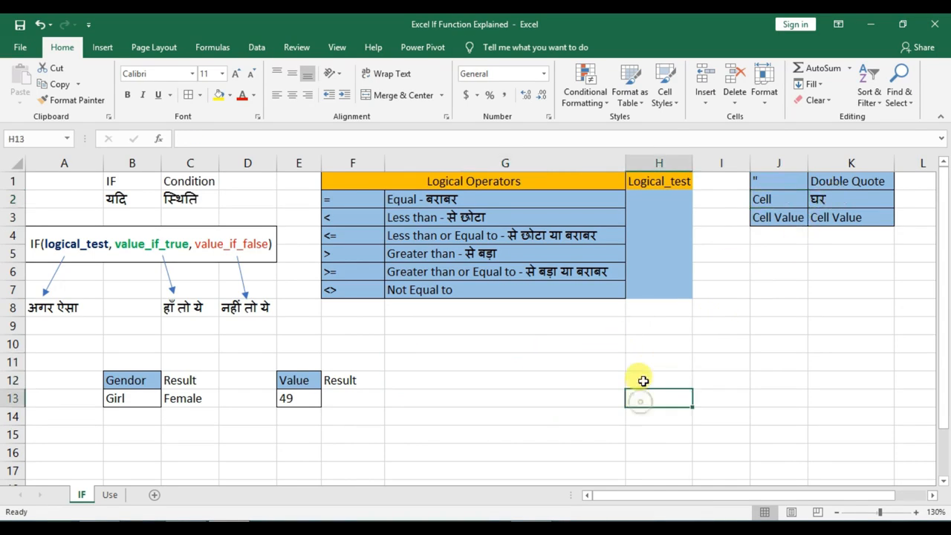
{"action": "left_click", "coordinate": [643, 380]}
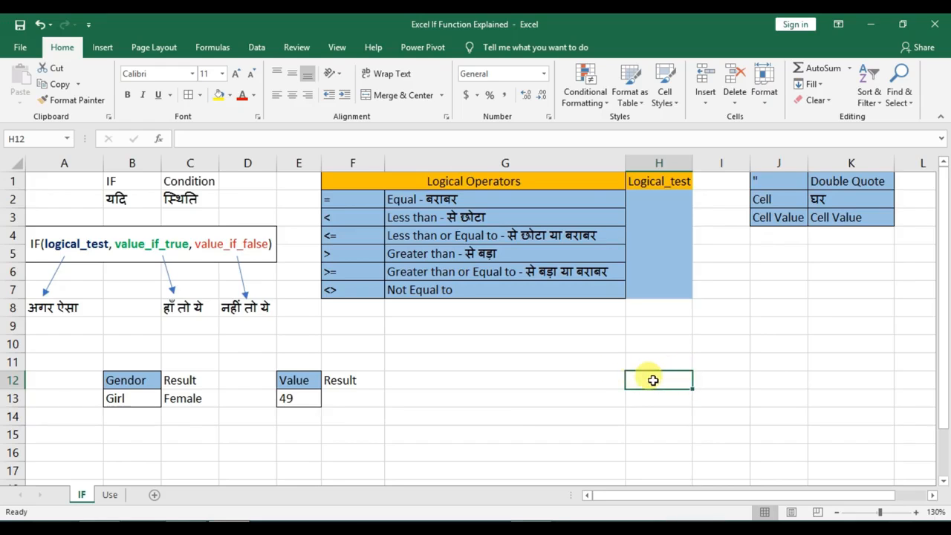
{"action": "left_click", "coordinate": [19, 138]}
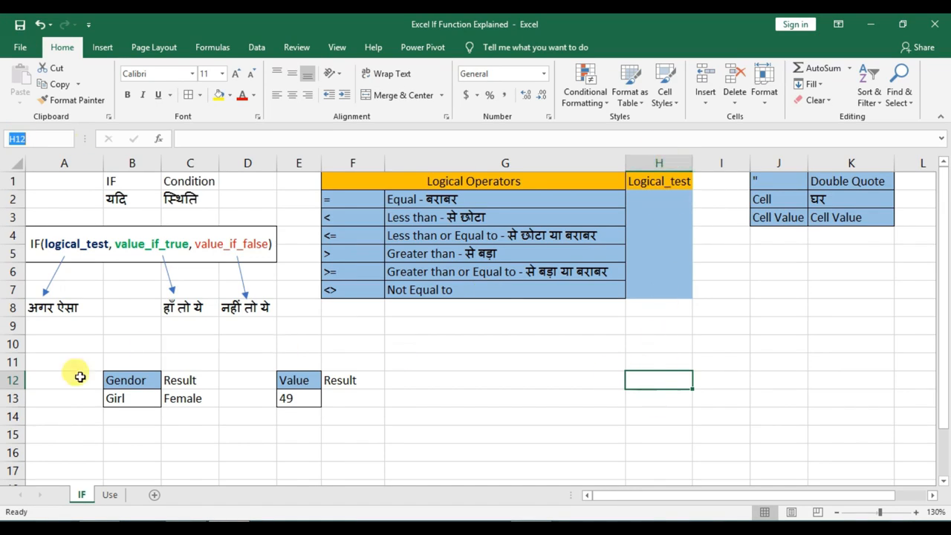
Enter the number 5 in cell H12 as an example cell value.
{"action": "left_click", "coordinate": [648, 395]}
{"action": "left_click", "coordinate": [650, 384]}
{"action": "type", "text": "5"}
{"action": "key", "text": "Return"}
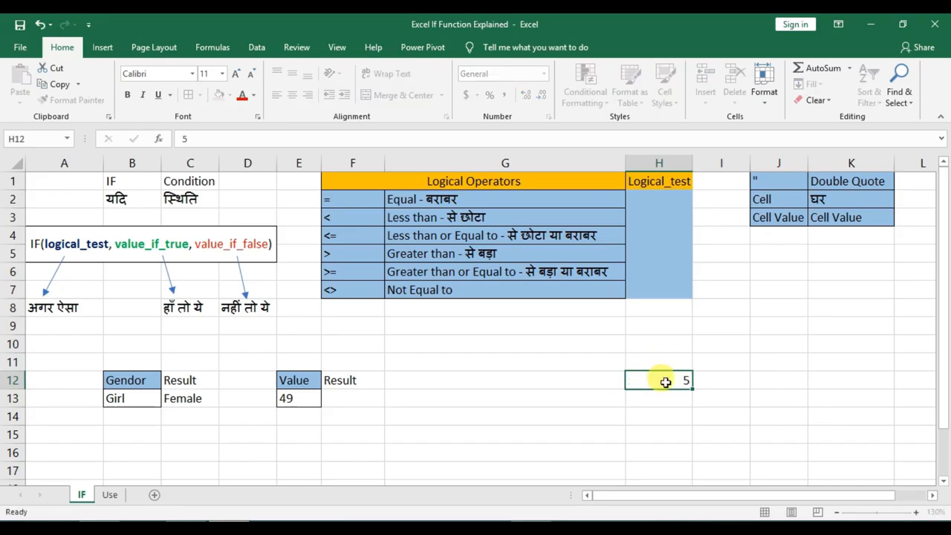
Replace the value in cell H12 with a person's first name, and clear the cell again.
{"action": "left_click", "coordinate": [666, 382]}
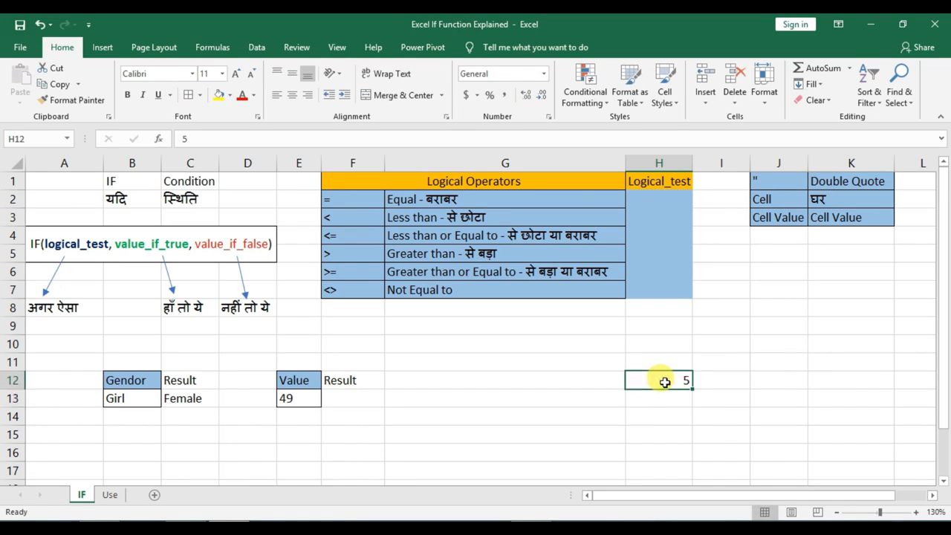
{"action": "type", "text": "Rames"}
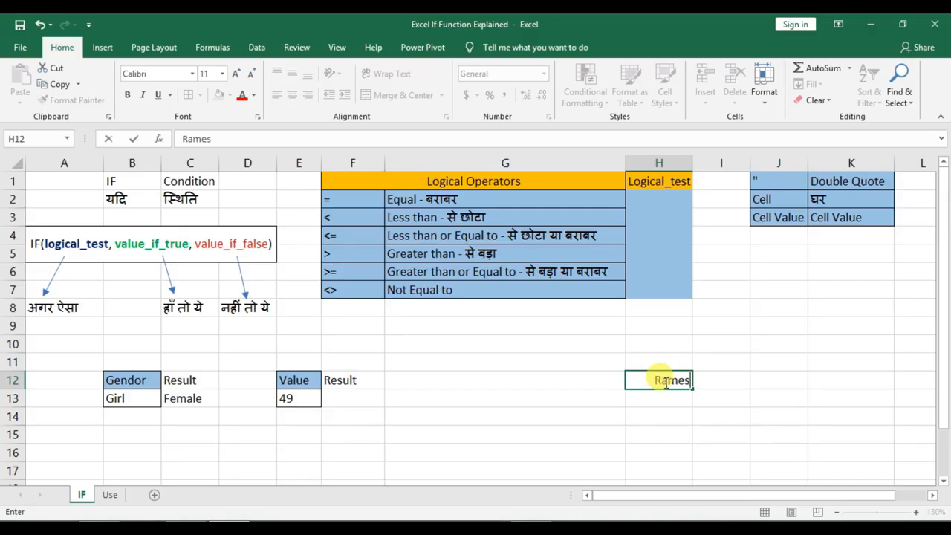
{"action": "type", "text": "h"}
{"action": "key", "text": "Return"}
{"action": "left_click", "coordinate": [661, 380]}
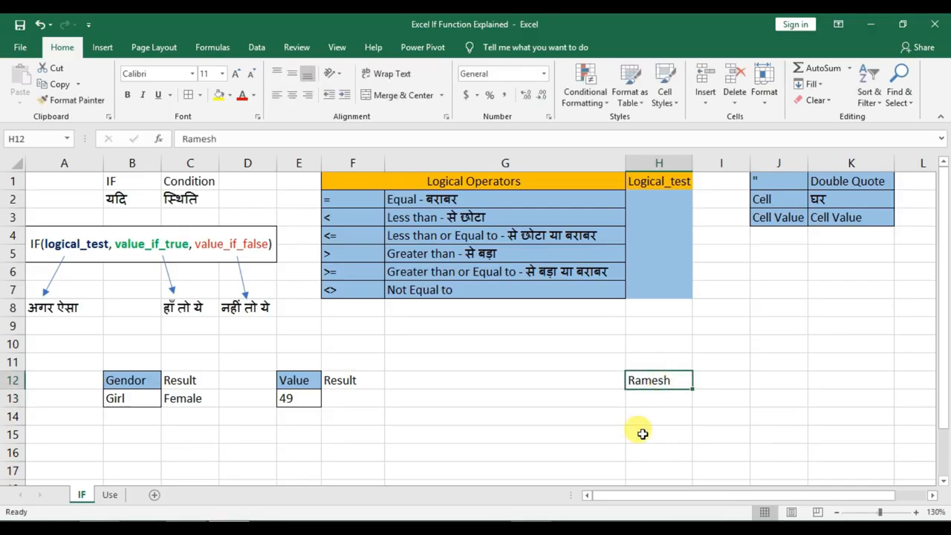
{"action": "key", "text": "Delete"}
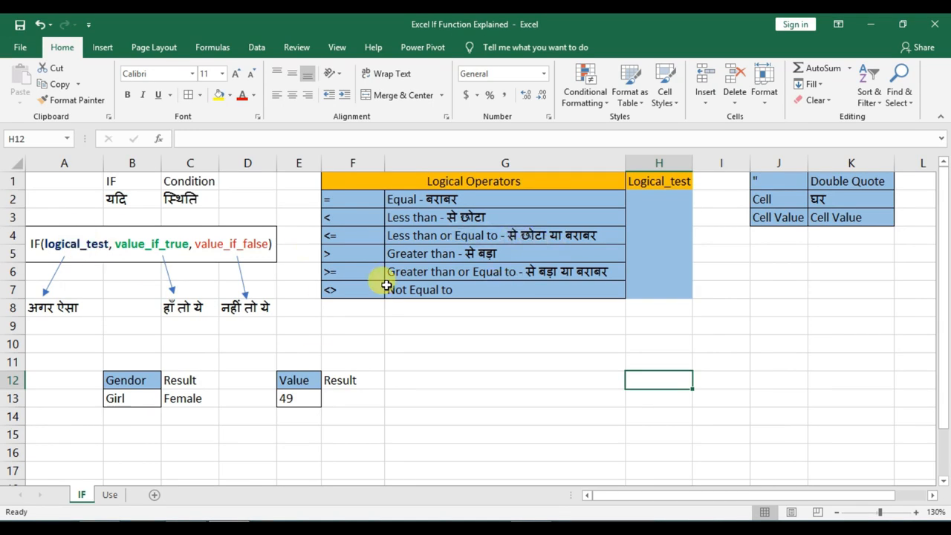
Enter the equality test =10=10 in cell H2 of the Logical_test column.
{"action": "left_click", "coordinate": [658, 199]}
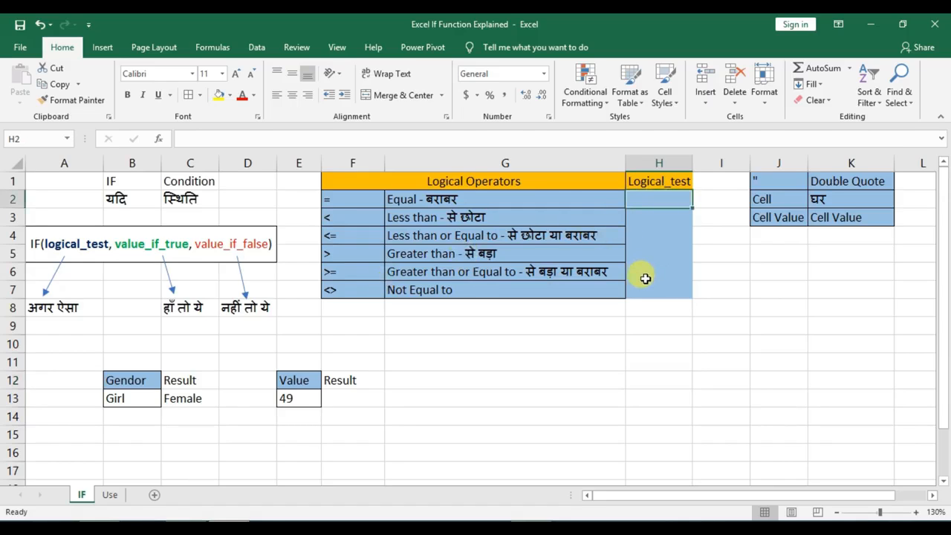
{"action": "type", "text": "="}
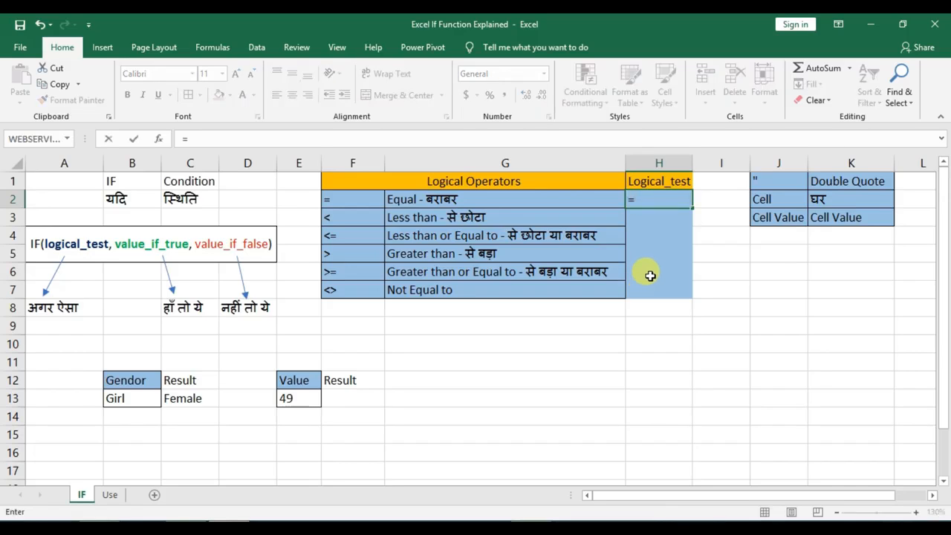
{"action": "type", "text": "10=10"}
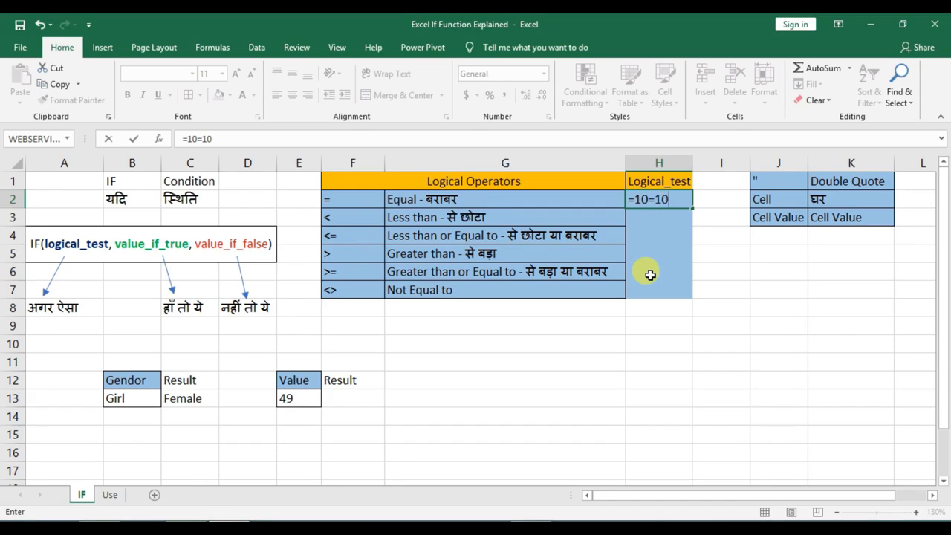
{"action": "left_click", "coordinate": [651, 229]}
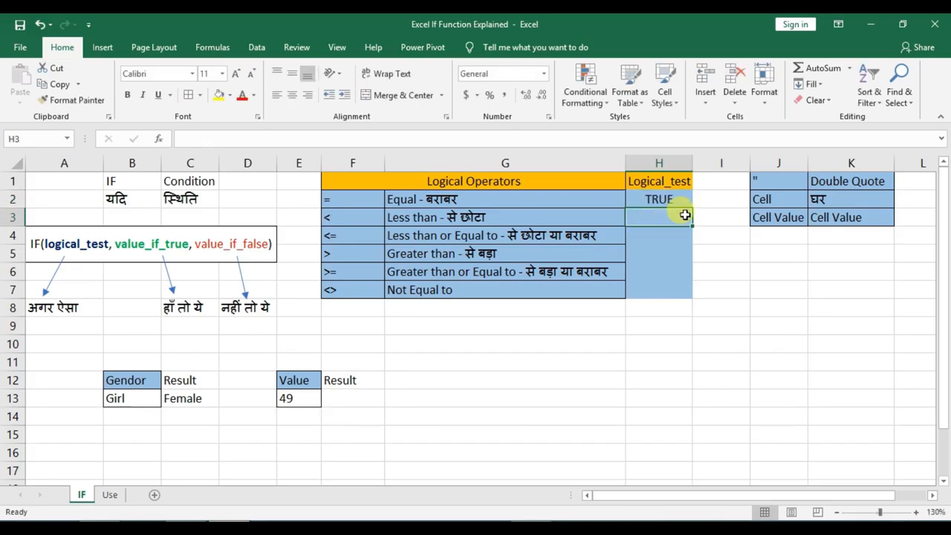
Replace the logical test in cell H2 with =10=11.
{"action": "left_click", "coordinate": [658, 200]}
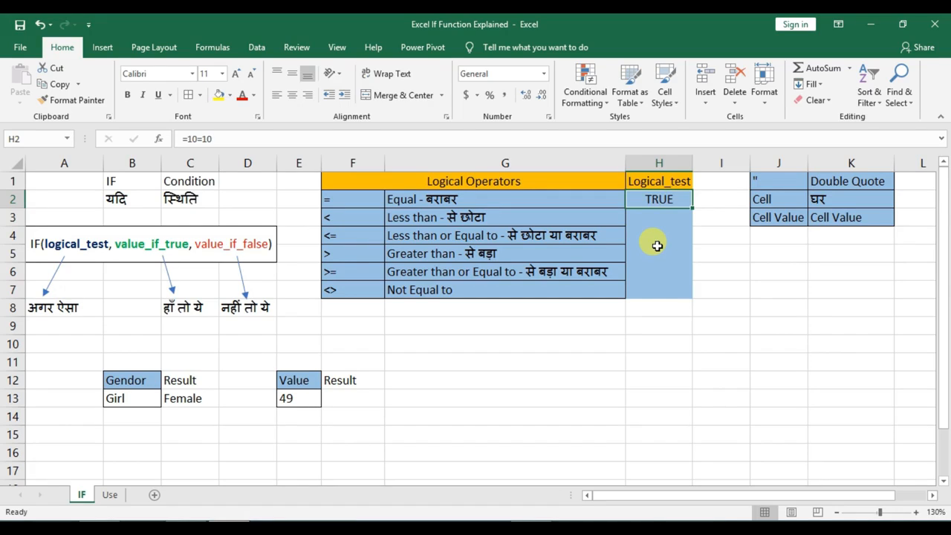
{"action": "type", "text": "=1"}
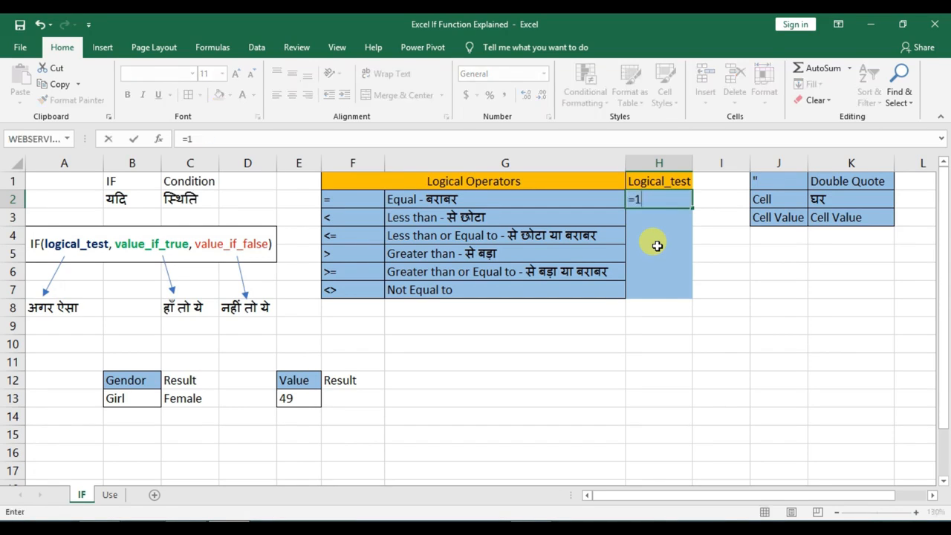
{"action": "type", "text": "0=11"}
{"action": "key", "text": "Return"}
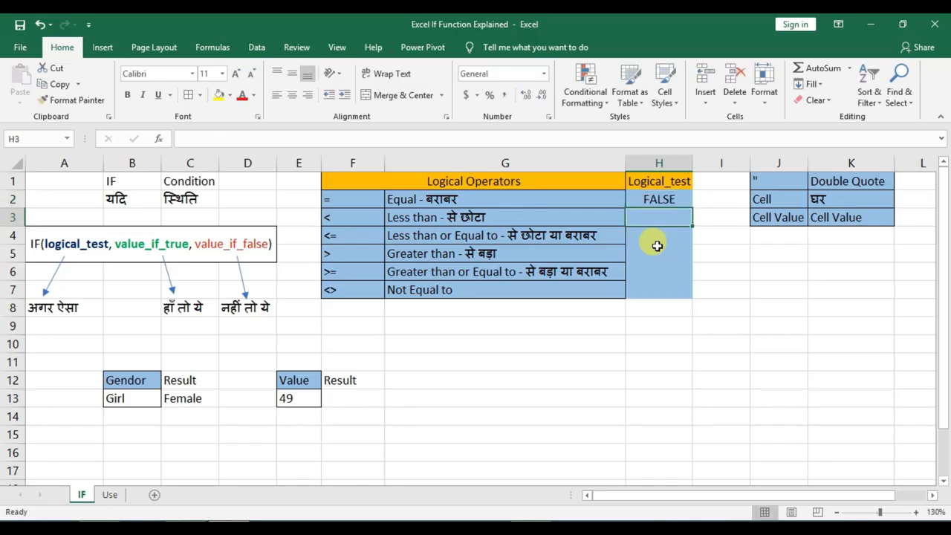
Replace the formula in cell H2 with the less-than test =10<11.
{"action": "key", "text": "Up"}
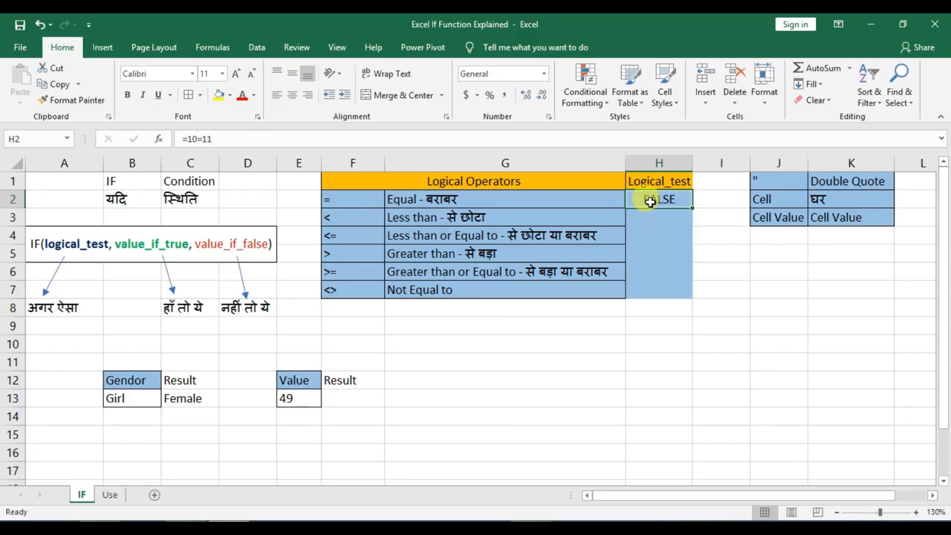
{"action": "type", "text": "=10"}
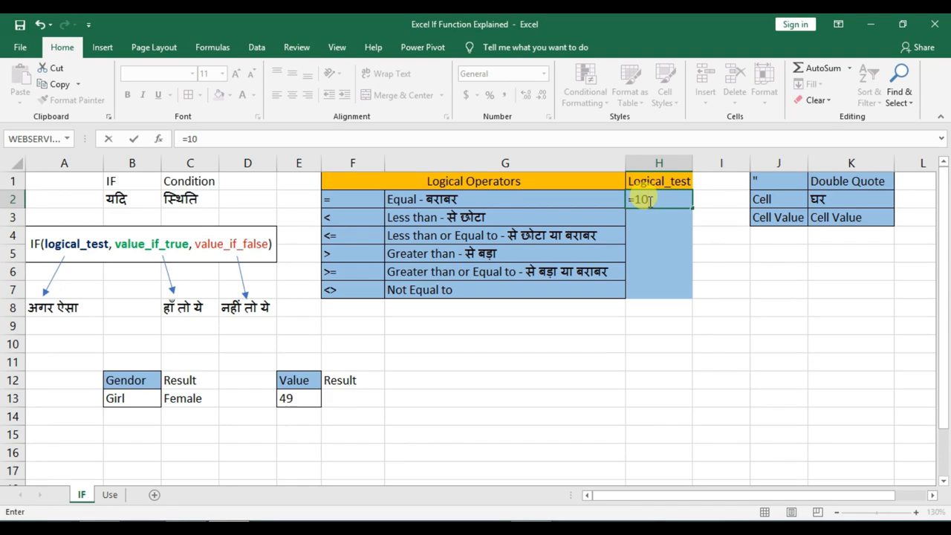
{"action": "type", "text": "<11"}
{"action": "key", "text": "ctrl+Return"}
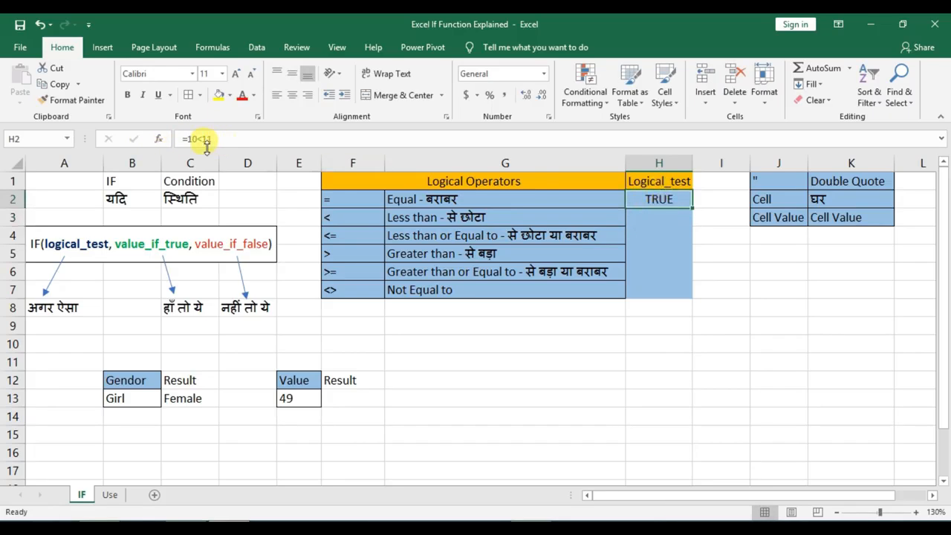
Enter the greater-than test =45>40 in cell H3 of the Logical_test column.
{"action": "left_click", "coordinate": [652, 217]}
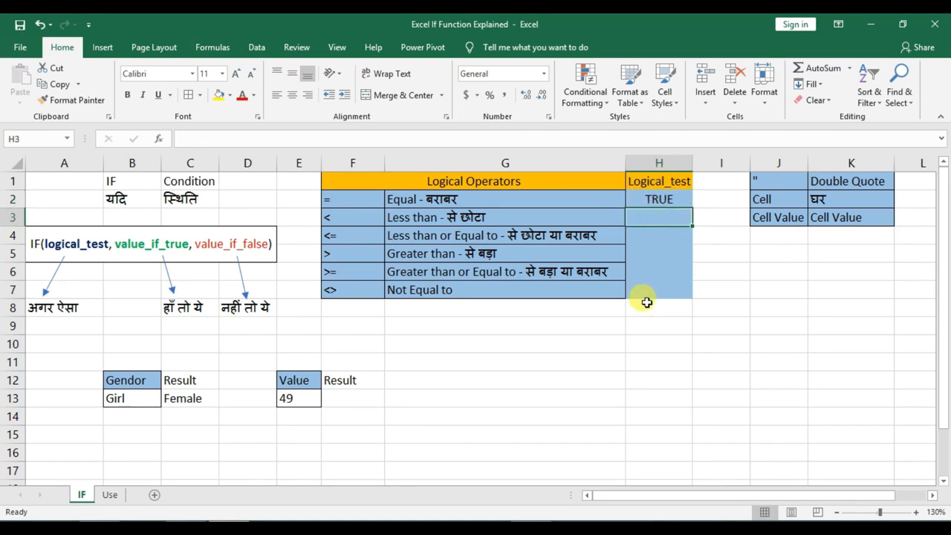
{"action": "type", "text": "=45"}
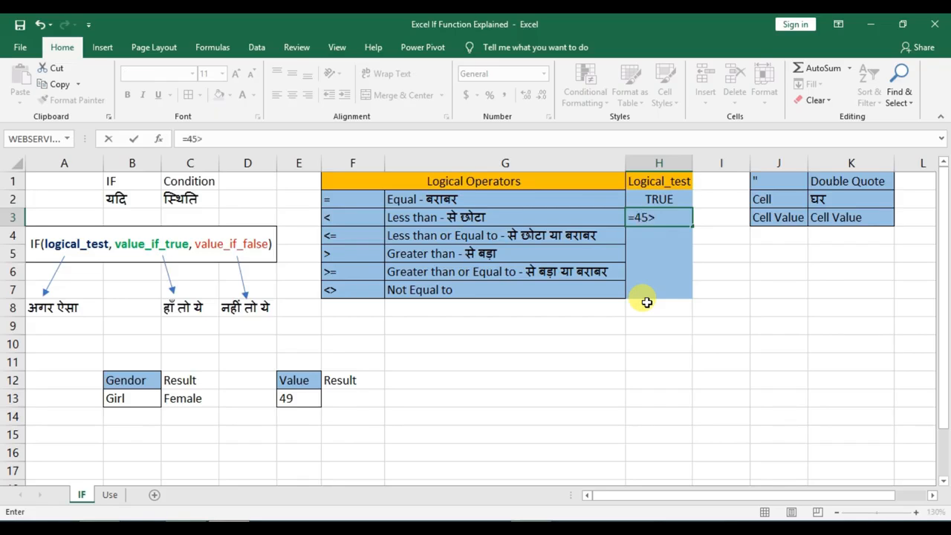
{"action": "type", "text": ">40"}
{"action": "key", "text": "Return"}
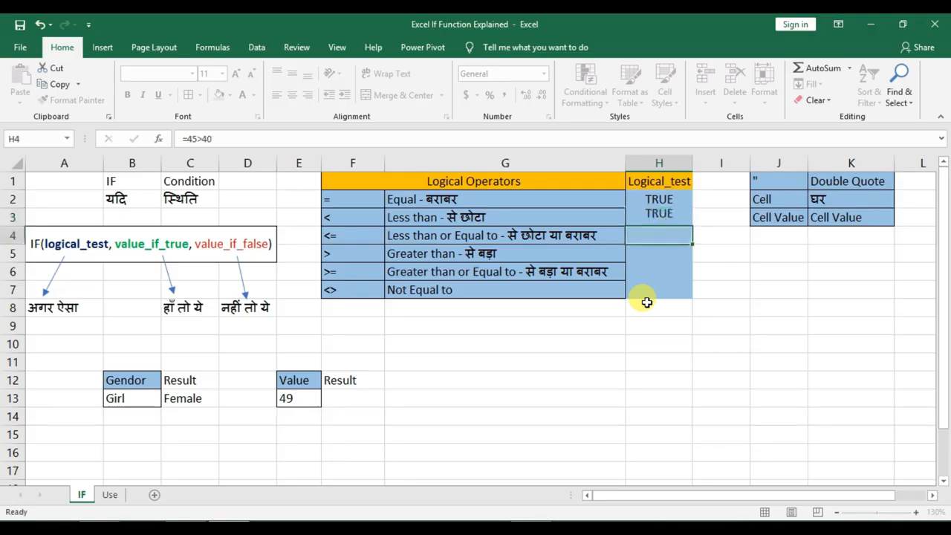
Change the compared number in cell H3's formula to 50, making it =45>50, and reselect the cell.
{"action": "key", "text": "Up"}
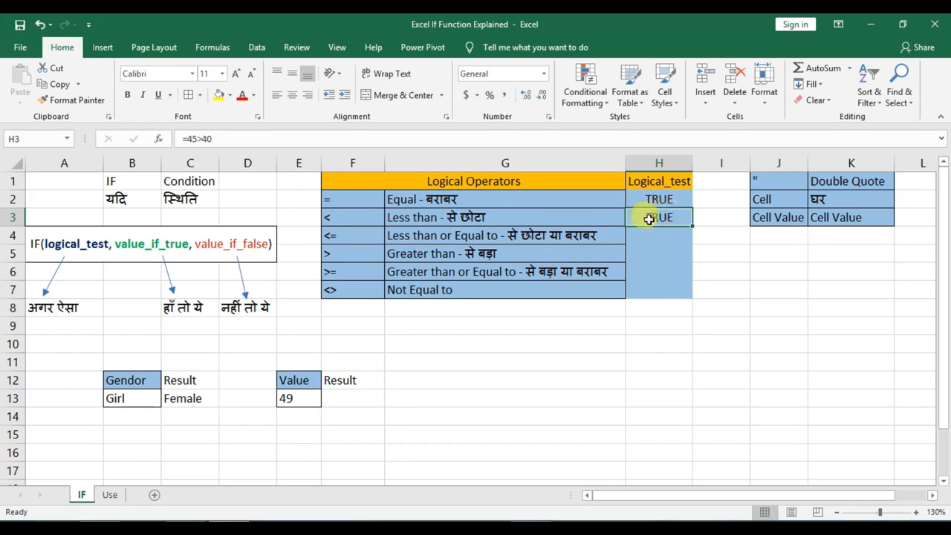
{"action": "left_click", "coordinate": [197, 138]}
{"action": "key", "text": "Delete"}
{"action": "key", "text": "Delete"}
{"action": "type", "text": "50"}
{"action": "key", "text": "Return"}
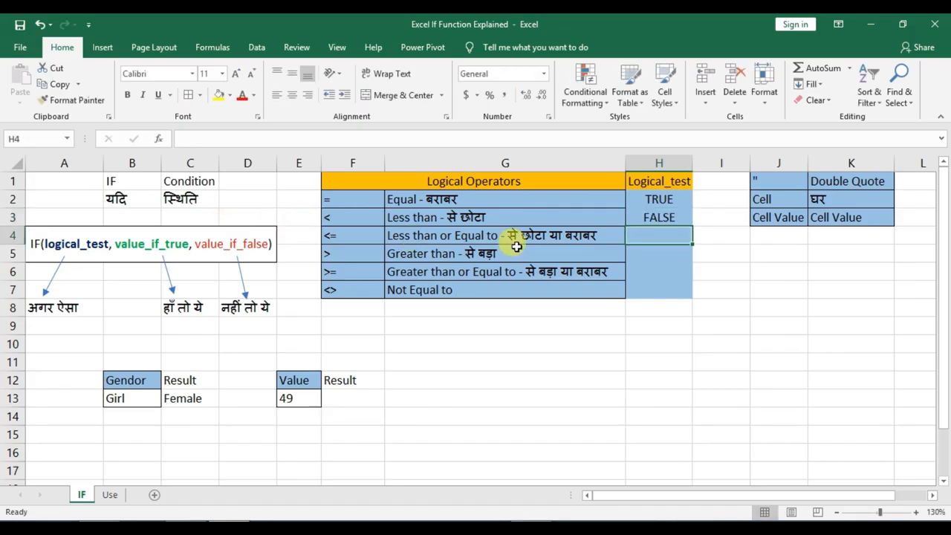
{"action": "left_click", "coordinate": [648, 217]}
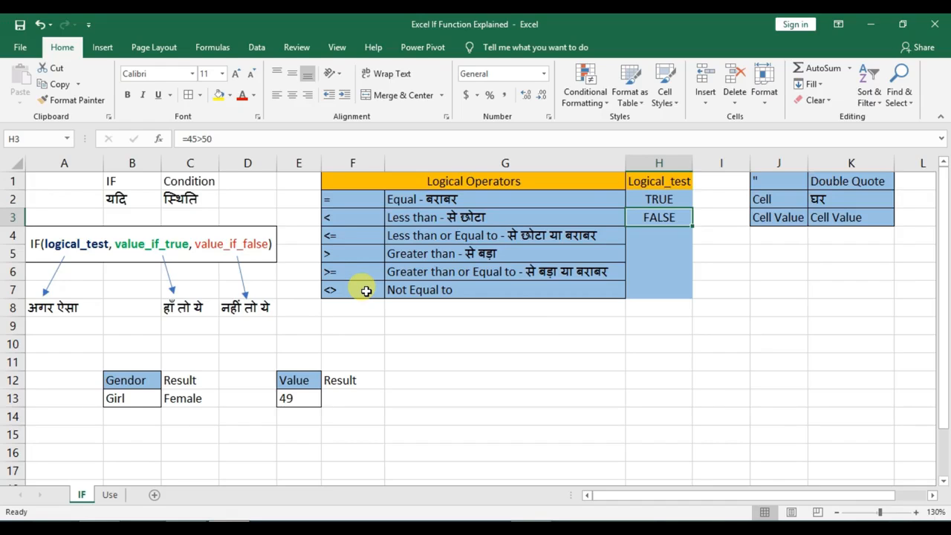
Write the formula =IF(E13<50,"Pass","Fail") in cell F13 beside the value in E13.
{"action": "left_click", "coordinate": [351, 398]}
{"action": "type", "text": "="}
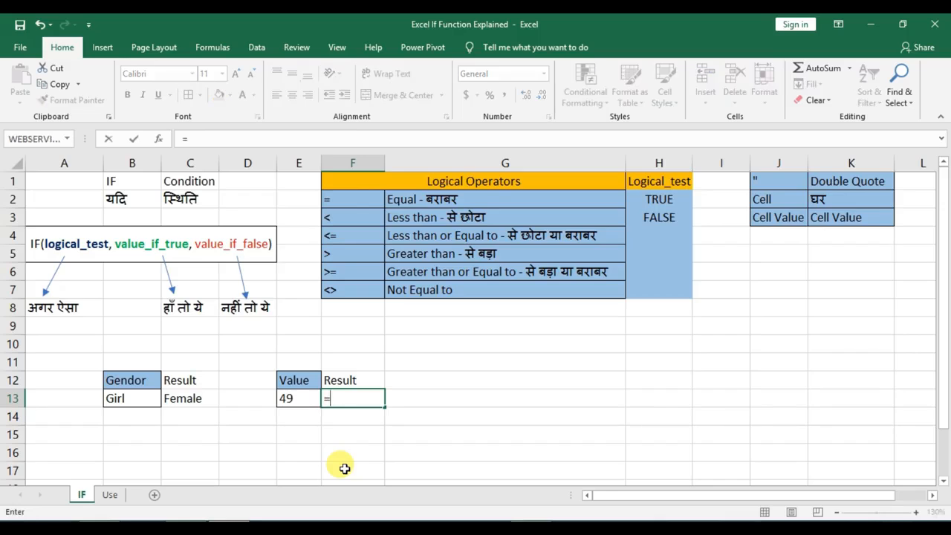
{"action": "type", "text": "if"}
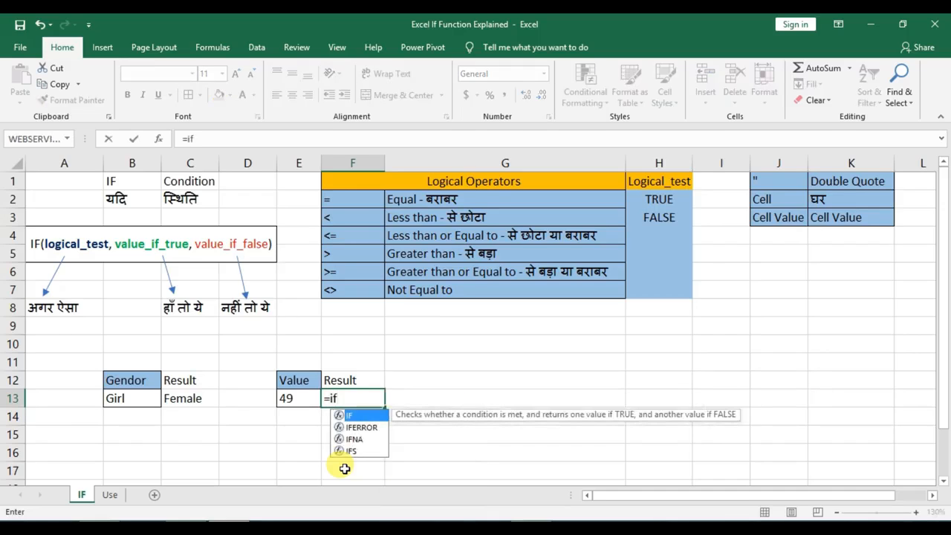
{"action": "key", "text": "Tab"}
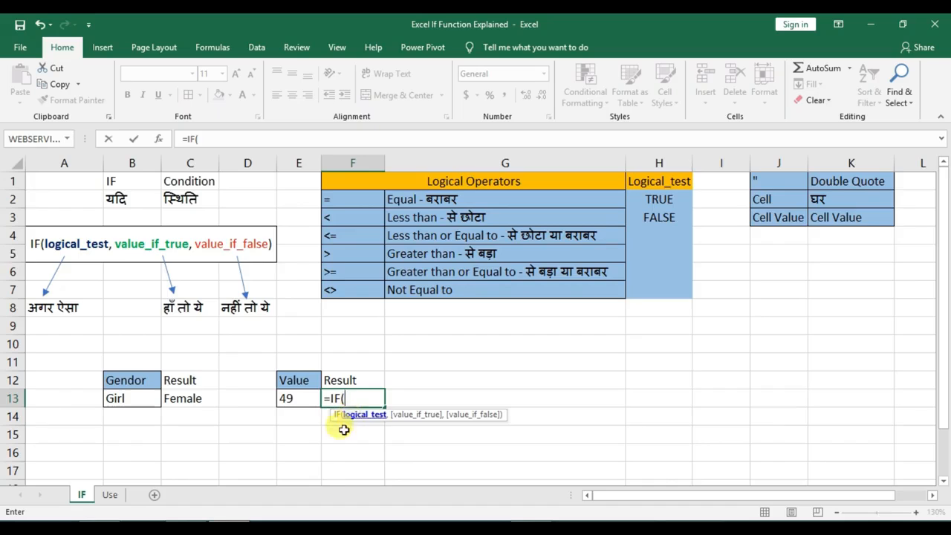
{"action": "left_click", "coordinate": [293, 399]}
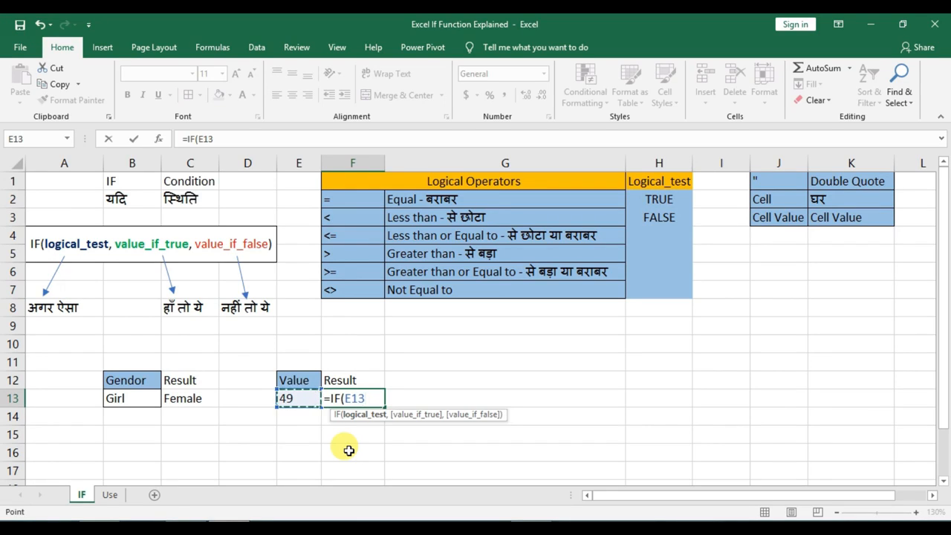
{"action": "type", "text": "<50"}
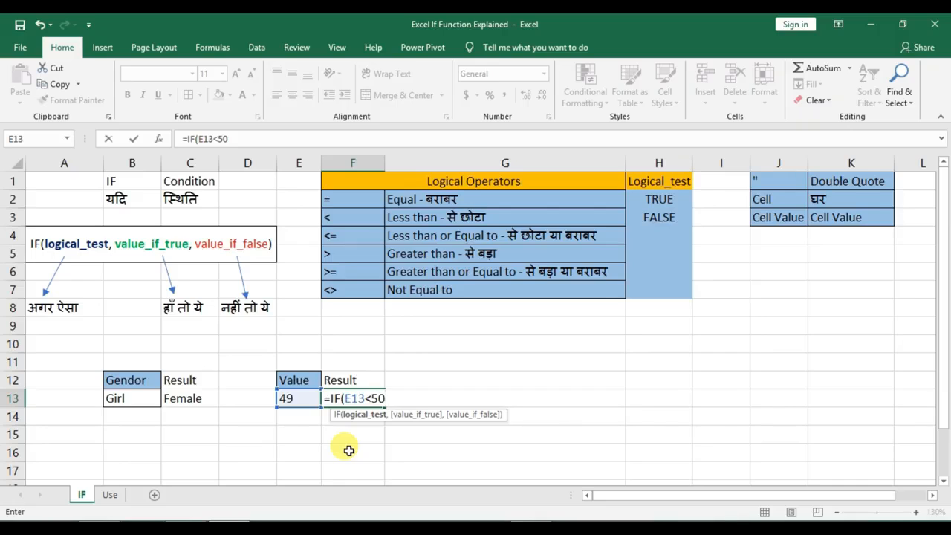
{"action": "type", "text": ","}
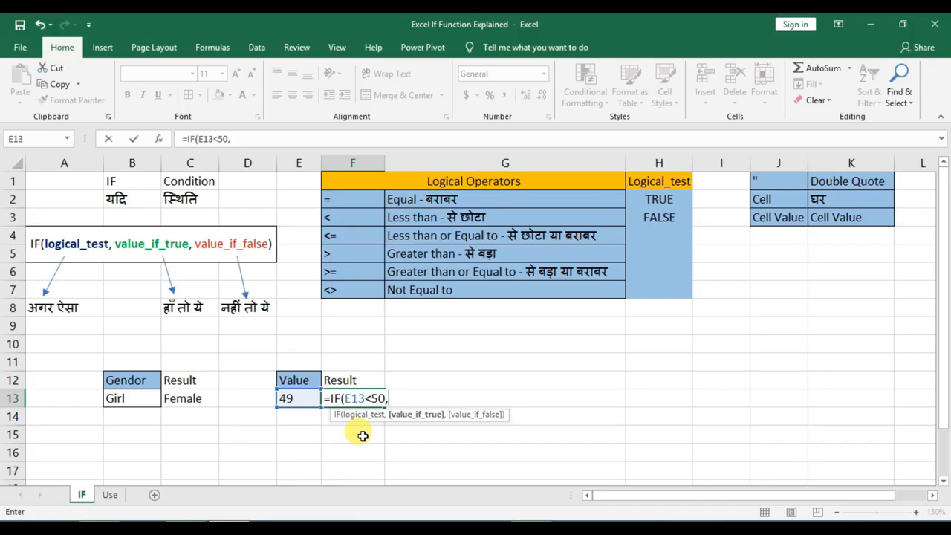
{"action": "type", "text": "\"Pass"}
{"action": "type", "text": ","}
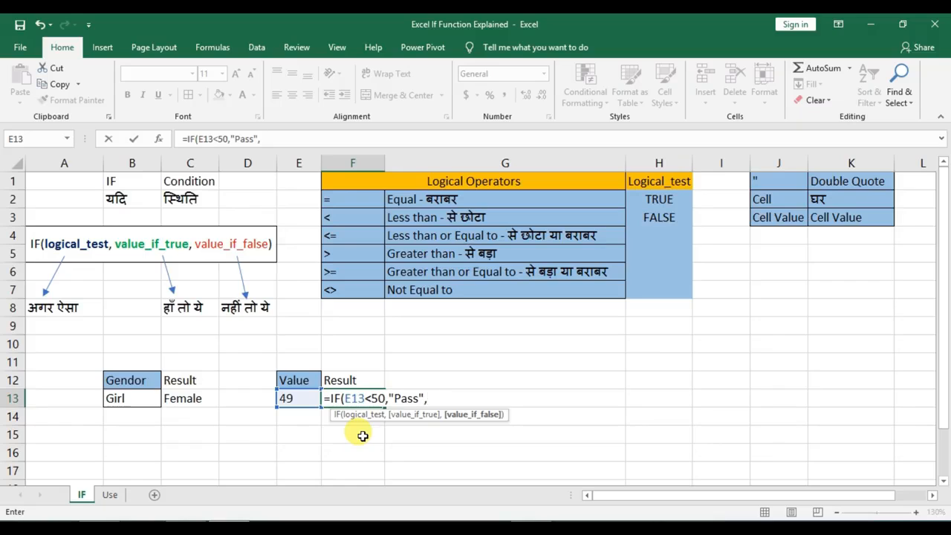
{"action": "type", "text": "\"Fail\")"}
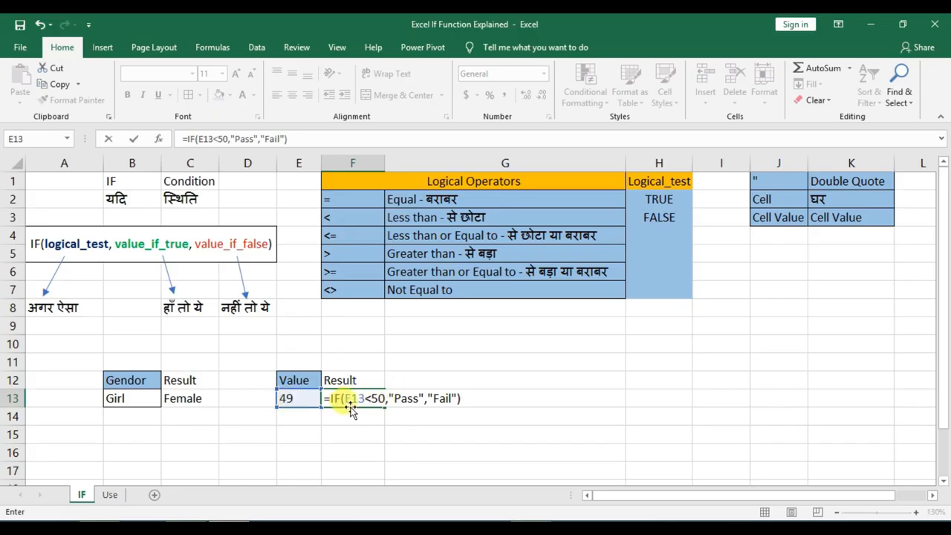
Replace the value_if_true text in cell F13's IF formula with "Fail".
{"action": "left_click", "coordinate": [418, 398]}
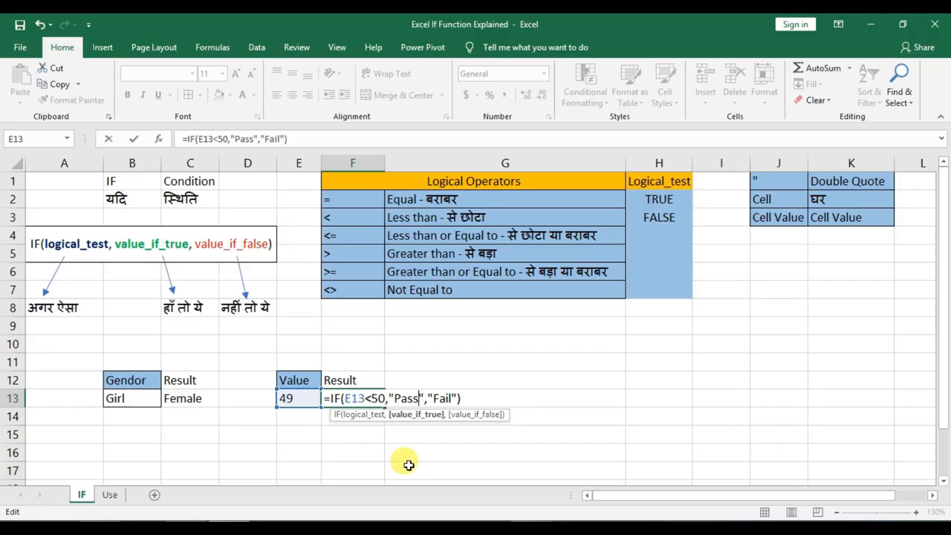
{"action": "key", "text": "BackSpace"}
{"action": "key", "text": "BackSpace"}
{"action": "key", "text": "BackSpace"}
{"action": "key", "text": "BackSpace"}
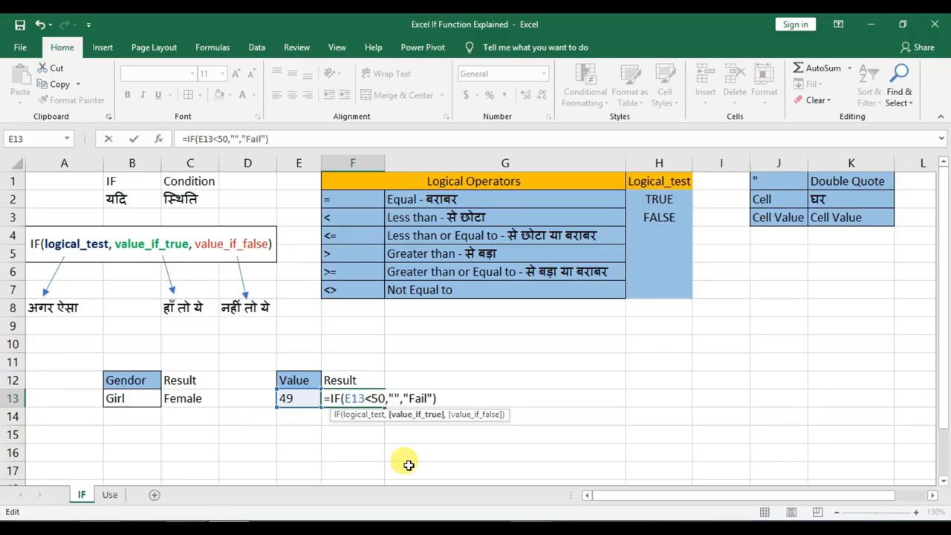
{"action": "type", "text": "Fail"}
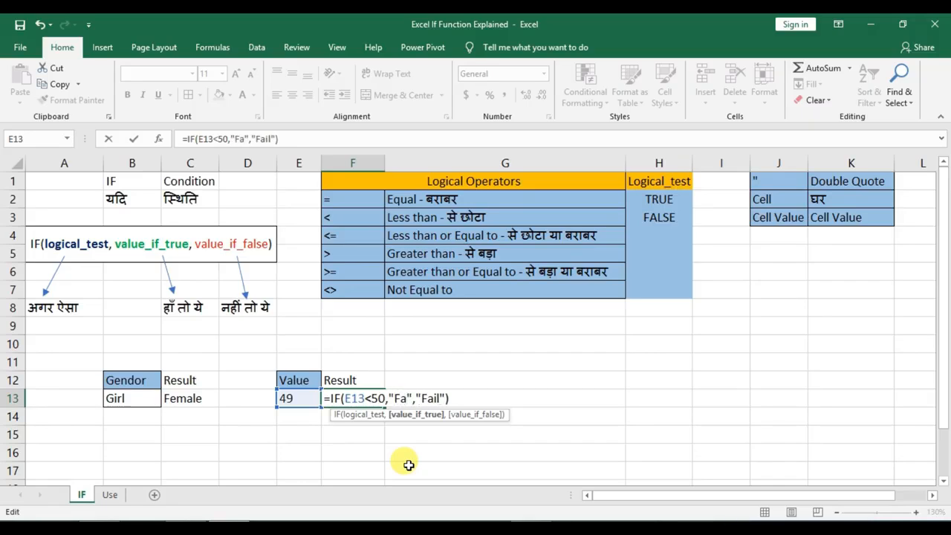
Replace the value_if_false text with "Pass" and commit F13's formula as =IF(E13<50,"Fail","Pass").
{"action": "left_click", "coordinate": [451, 397]}
{"action": "key", "text": "BackSpace"}
{"action": "key", "text": "BackSpace"}
{"action": "key", "text": "BackSpace"}
{"action": "key", "text": "BackSpace"}
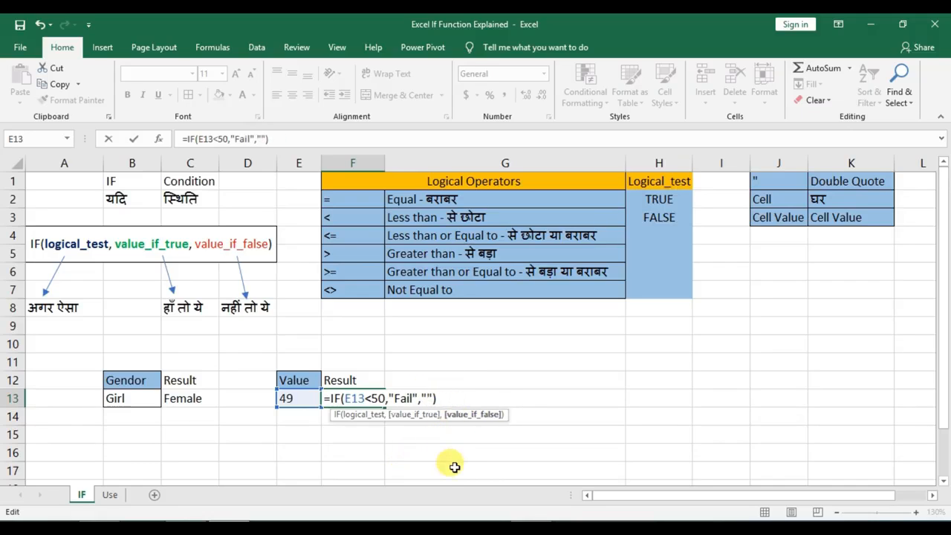
{"action": "type", "text": "Pass"}
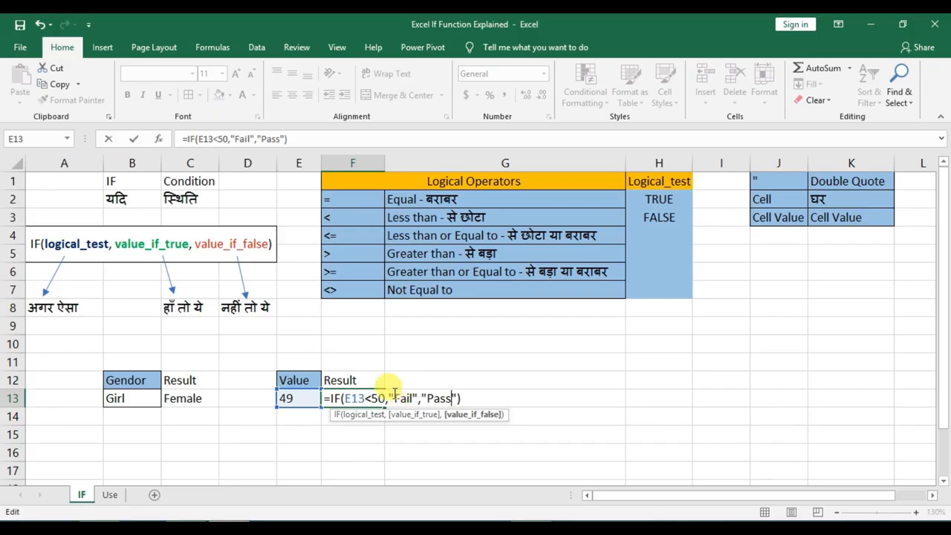
{"action": "left_click_drag", "start_coordinate": [392, 399], "coordinate": [412, 400]}
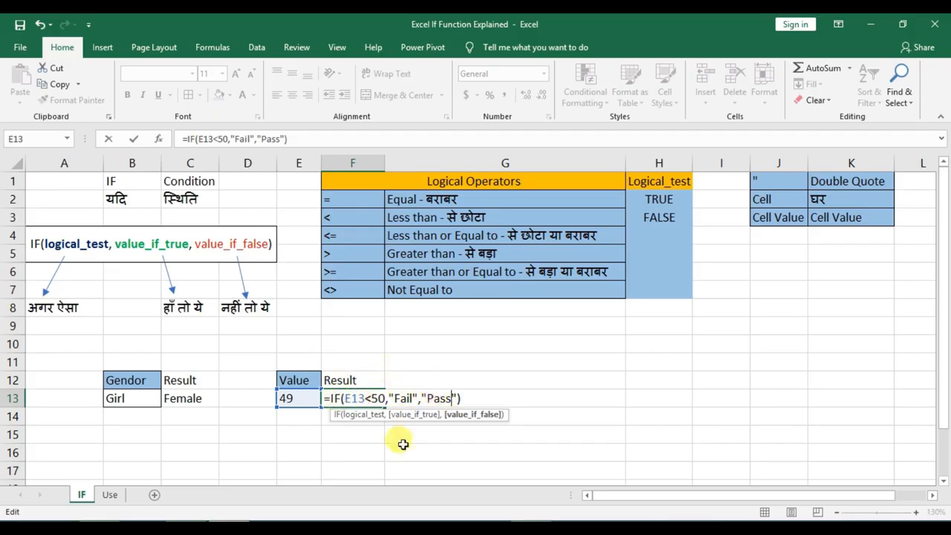
{"action": "key", "text": "Return"}
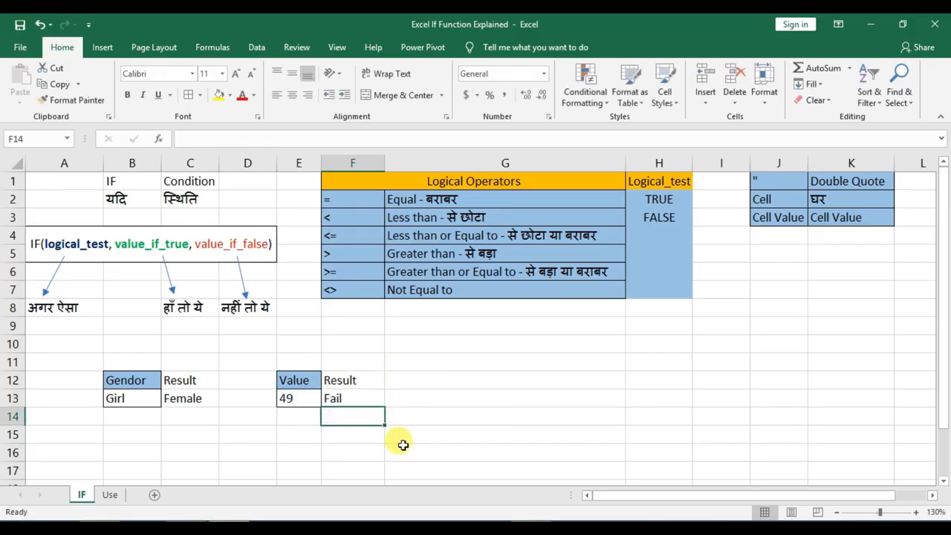
Set the value in cell E13 to 51 to test the Pass/Fail formula.
{"action": "left_click", "coordinate": [294, 400]}
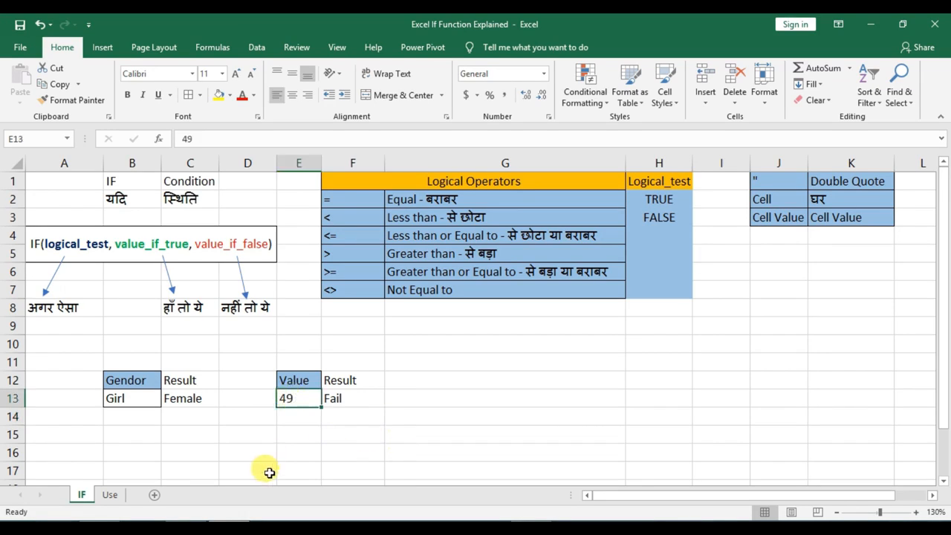
{"action": "type", "text": "51"}
{"action": "key", "text": "Return"}
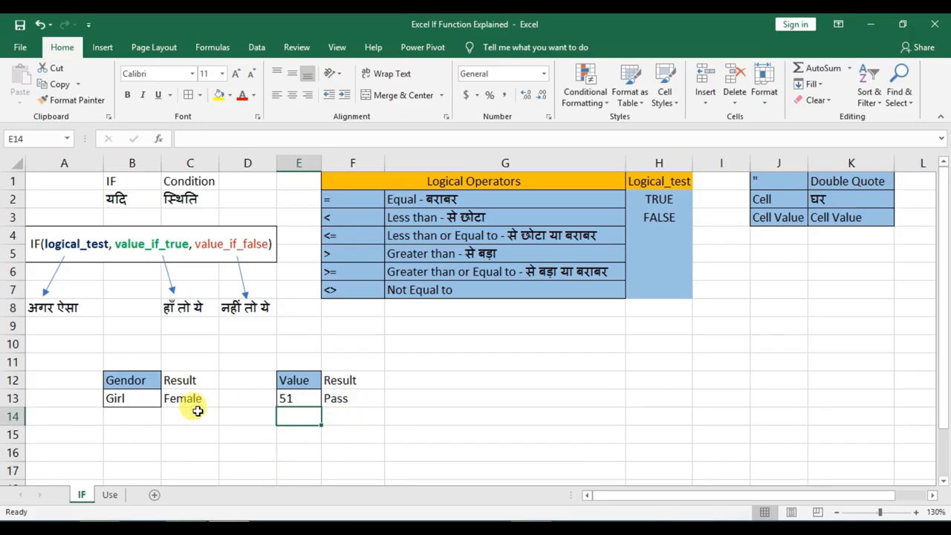
Clear the Gendor result in cell C13 and view the choices offered for cell B13.
{"action": "left_click", "coordinate": [195, 396]}
{"action": "key", "text": "Delete"}
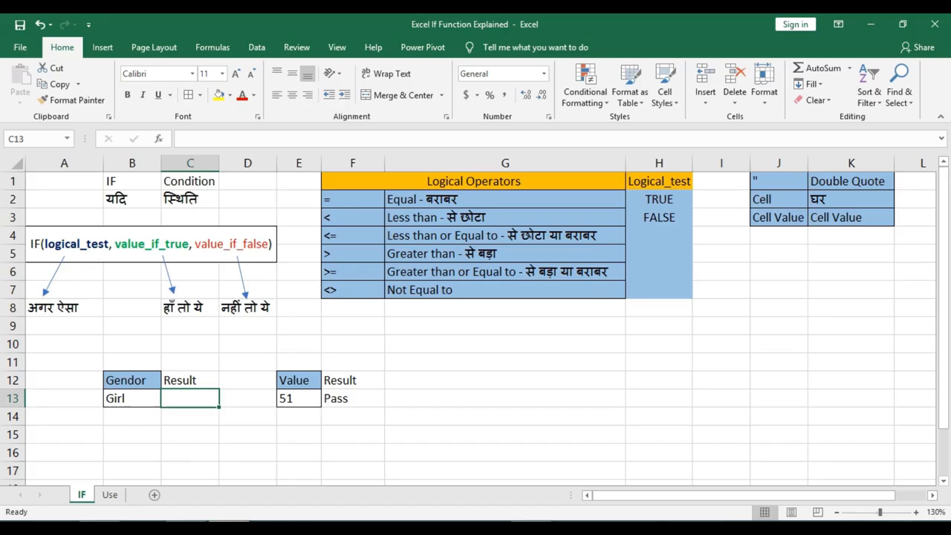
{"action": "left_click", "coordinate": [141, 398]}
{"action": "left_click", "coordinate": [166, 399]}
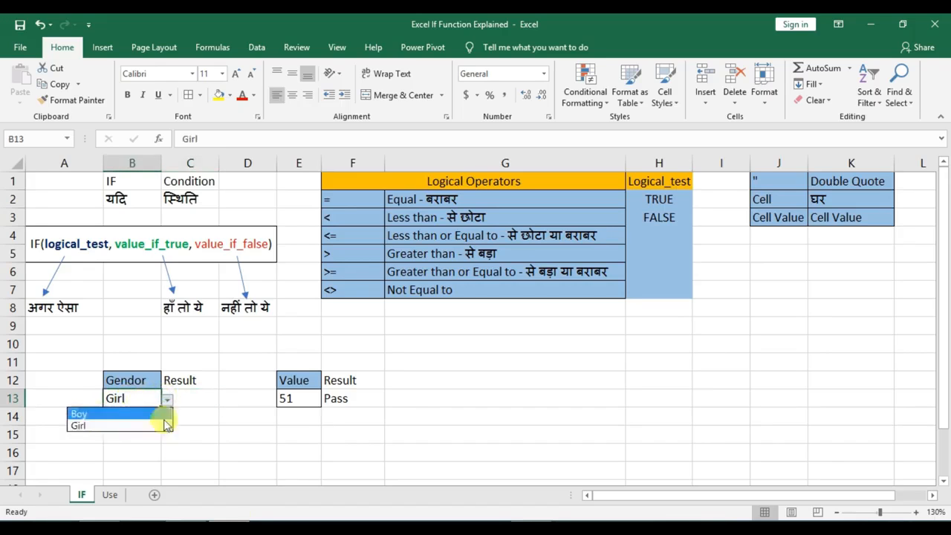
{"action": "left_click", "coordinate": [201, 428]}
Enter the formula =IF(B13="Boy","Male","Female") in cell C13.
{"action": "left_click", "coordinate": [195, 395]}
{"action": "type", "text": "=if"}
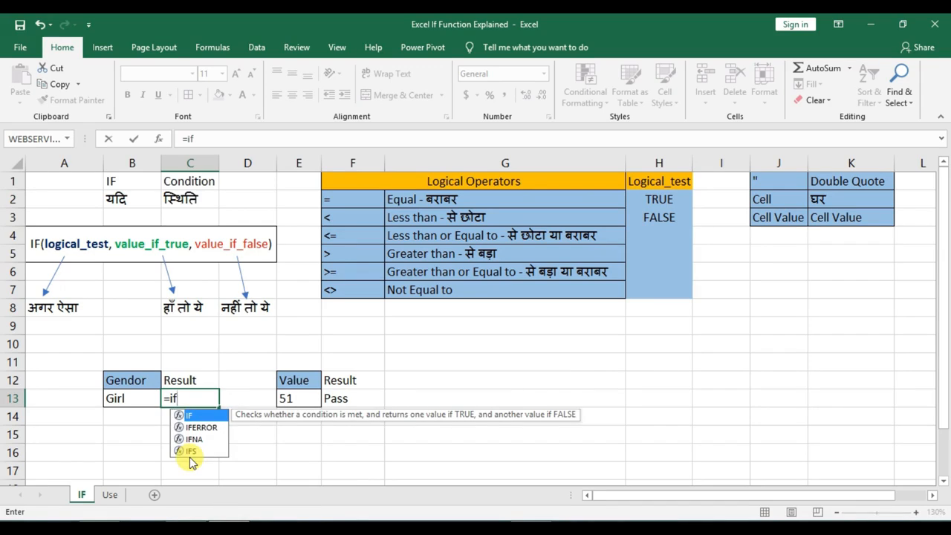
{"action": "key", "text": "Tab"}
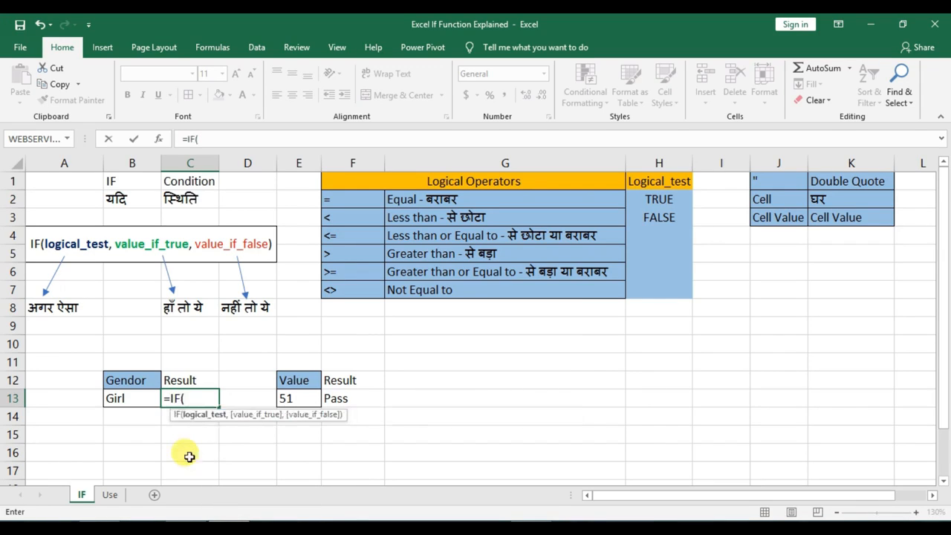
{"action": "key", "text": "Left"}
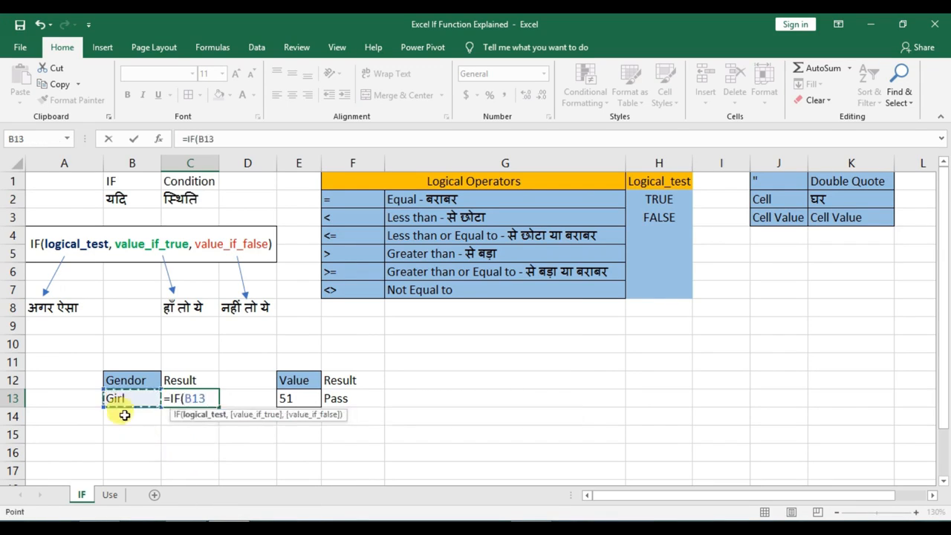
{"action": "type", "text": "="}
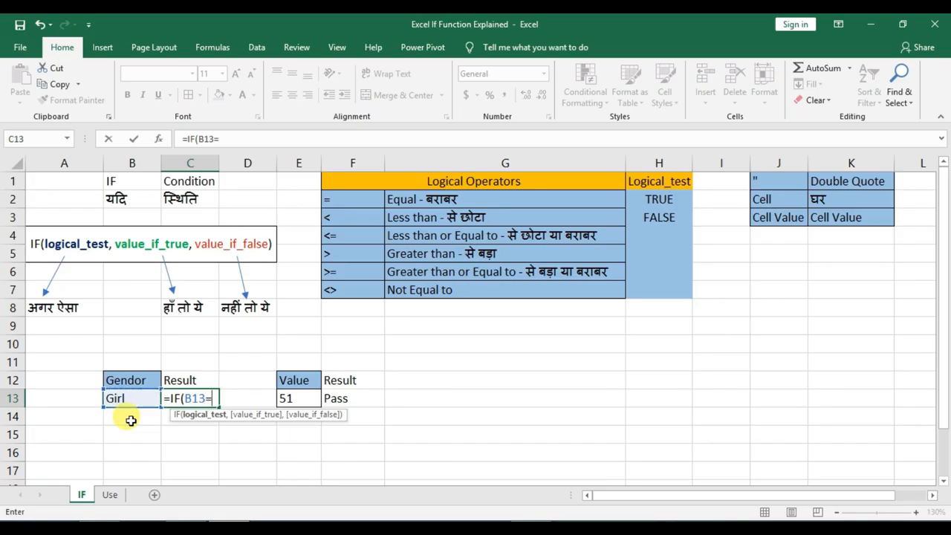
{"action": "type", "text": "\"B"}
{"action": "type", "text": "y\","}
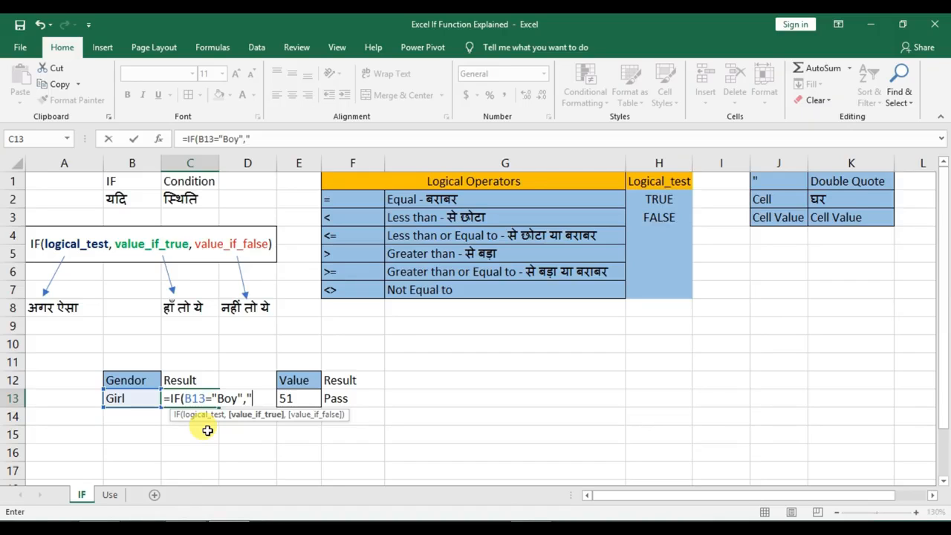
{"action": "type", "text": "Male\","}
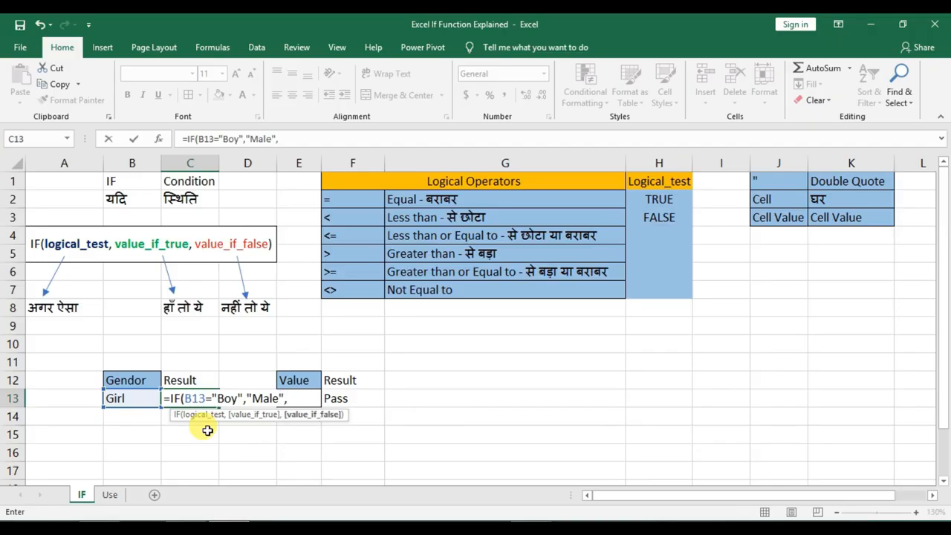
{"action": "type", "text": "\"Female"}
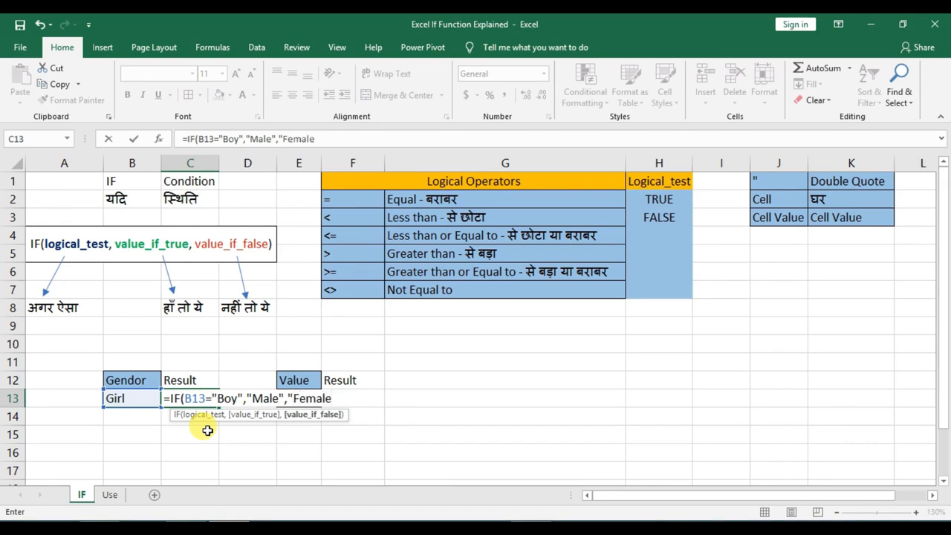
{"action": "type", "text": "\")"}
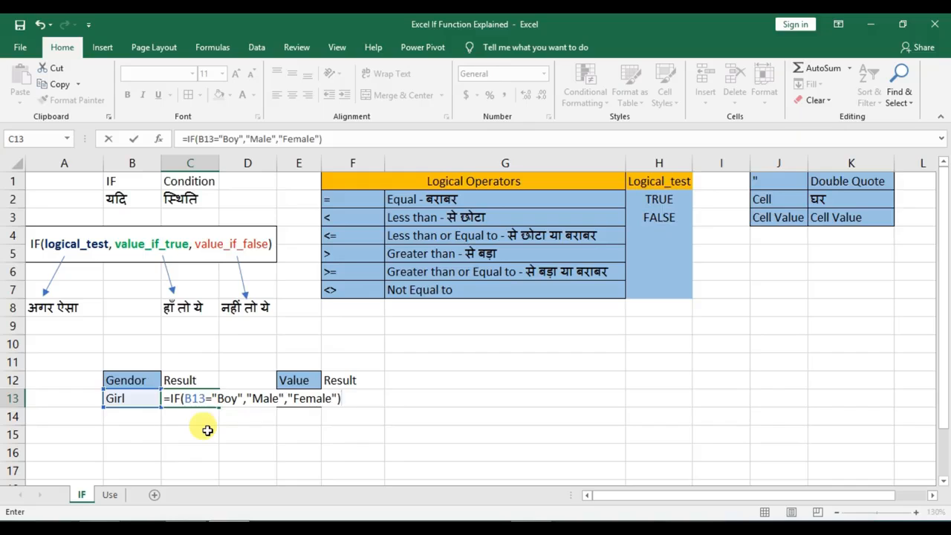
{"action": "key", "text": "Return"}
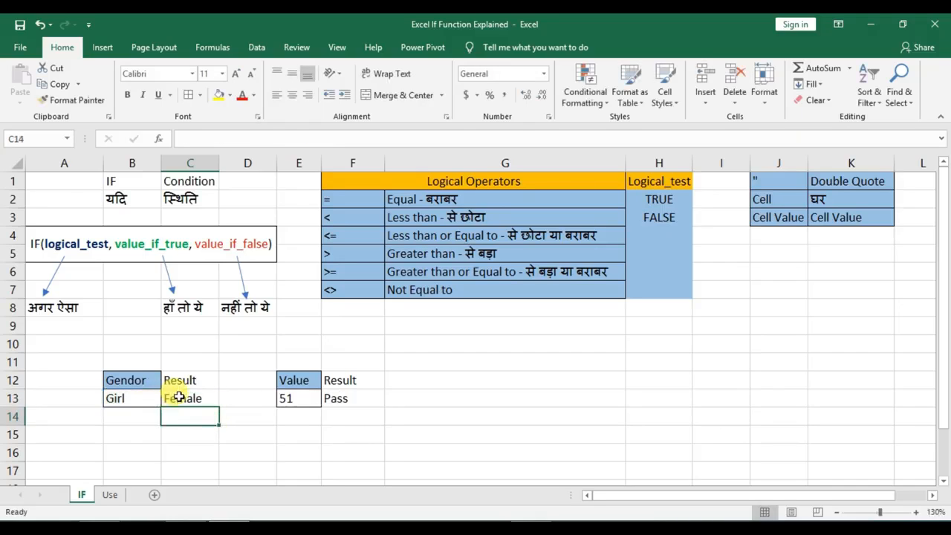
Select result cell C13 to review its IF formula.
{"action": "left_click", "coordinate": [144, 396]}
{"action": "left_click", "coordinate": [180, 422]}
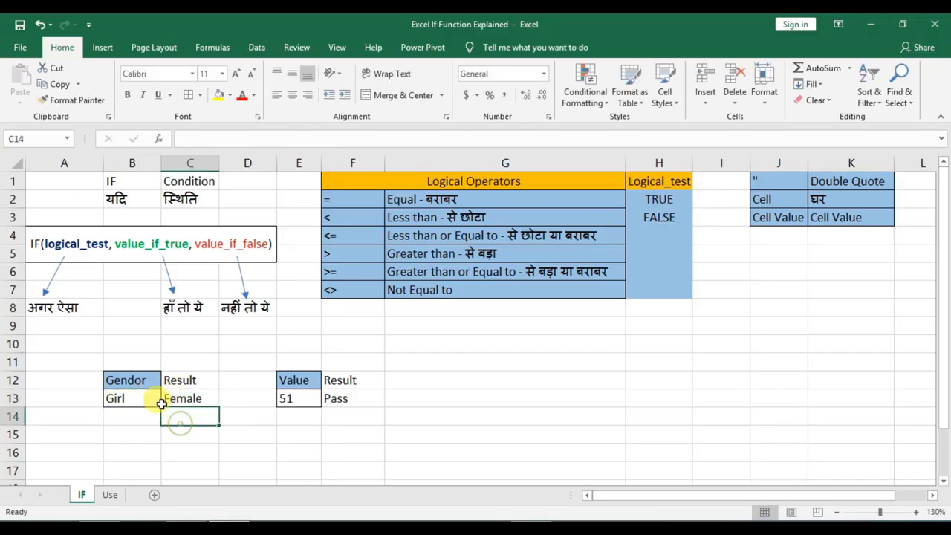
{"action": "left_click", "coordinate": [185, 396]}
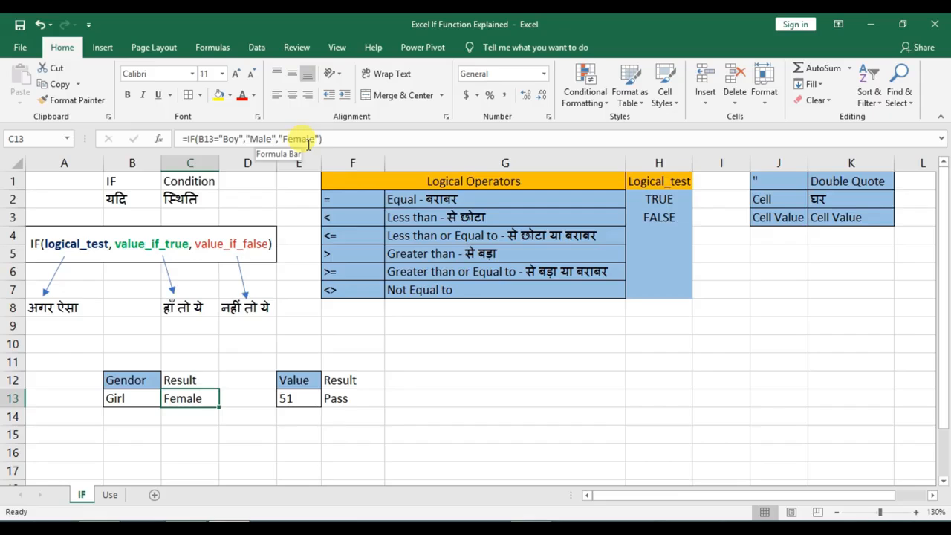
Choose Boy as the Gendor value in cell B13 and reselect result cell C13.
{"action": "left_click", "coordinate": [124, 400]}
{"action": "left_click", "coordinate": [167, 404]}
{"action": "left_click", "coordinate": [123, 416]}
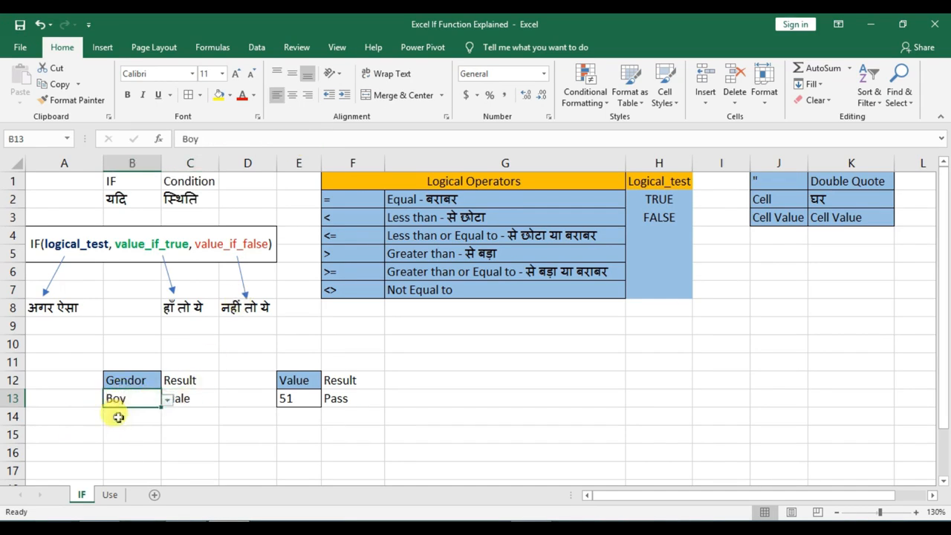
{"action": "left_click", "coordinate": [198, 414]}
{"action": "left_click", "coordinate": [195, 399]}
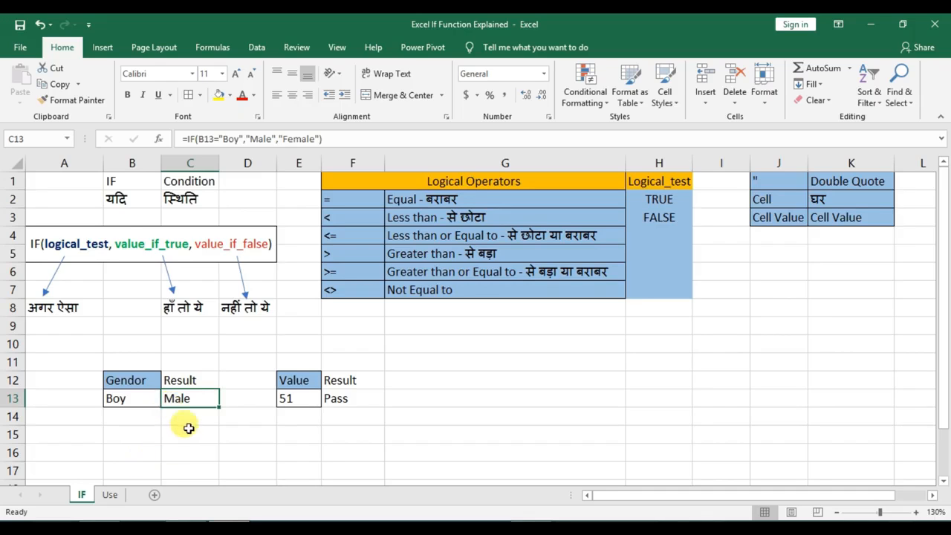
On the Use sheet, enter the formula =IF(B2>=50,"Passed","Failed") in cell C2.
{"action": "left_click", "coordinate": [110, 494]}
{"action": "left_click", "coordinate": [173, 373]}
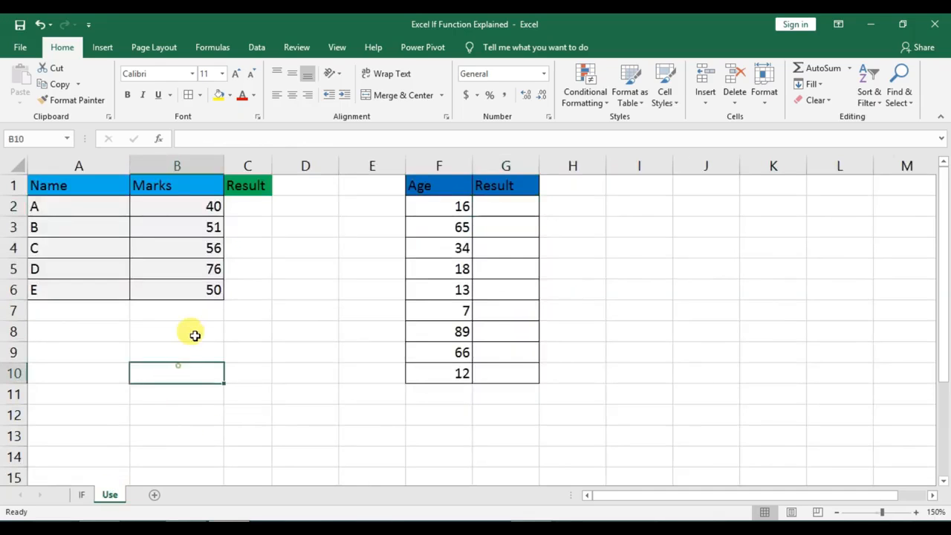
{"action": "left_click", "coordinate": [248, 208]}
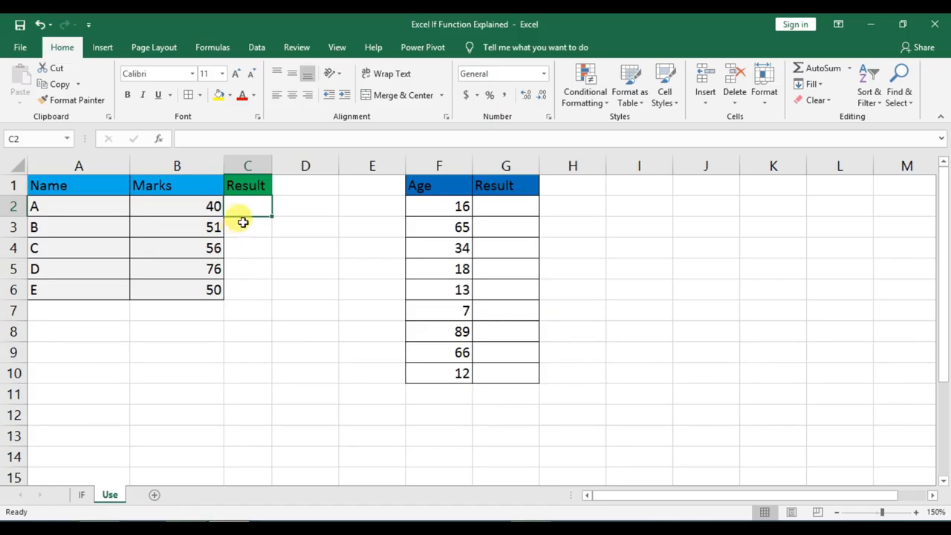
{"action": "type", "text": "="}
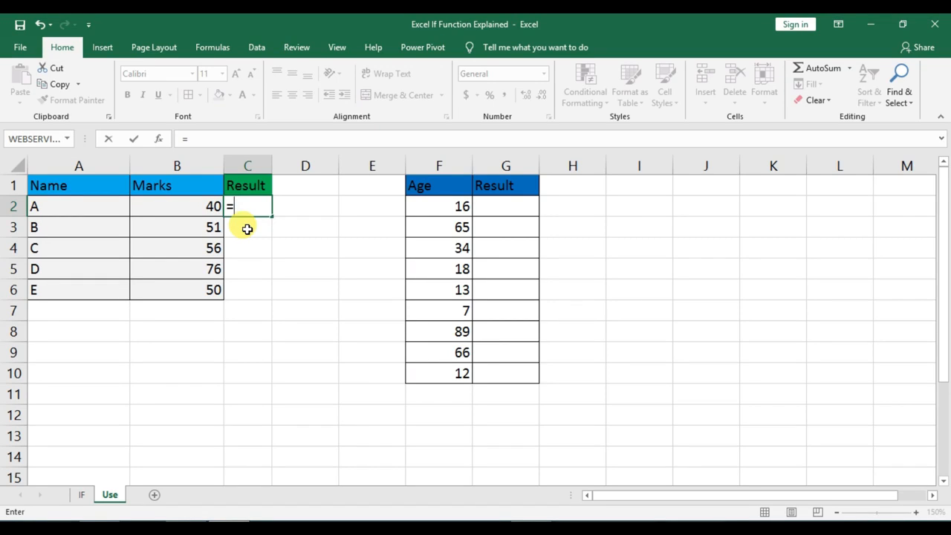
{"action": "type", "text": "-"}
{"action": "type", "text": "IF("}
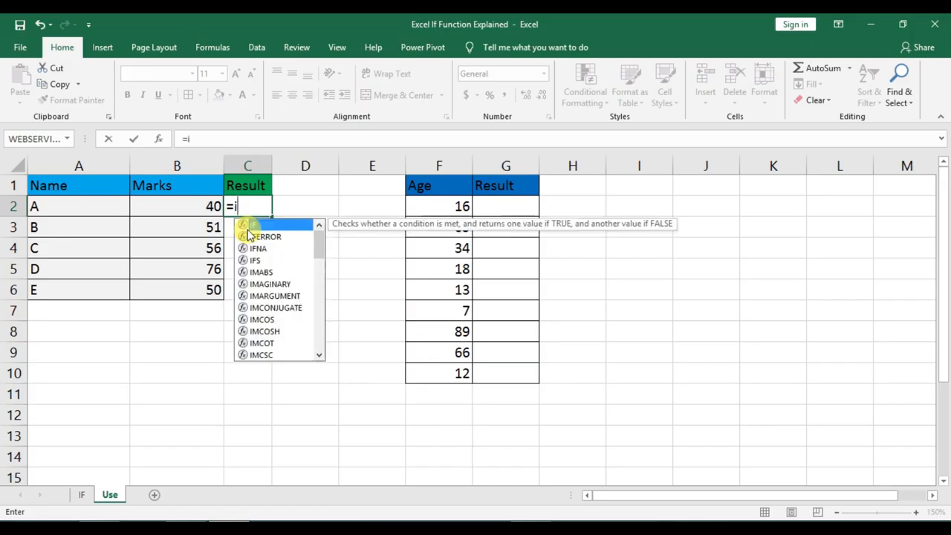
{"action": "left_click", "coordinate": [208, 202]}
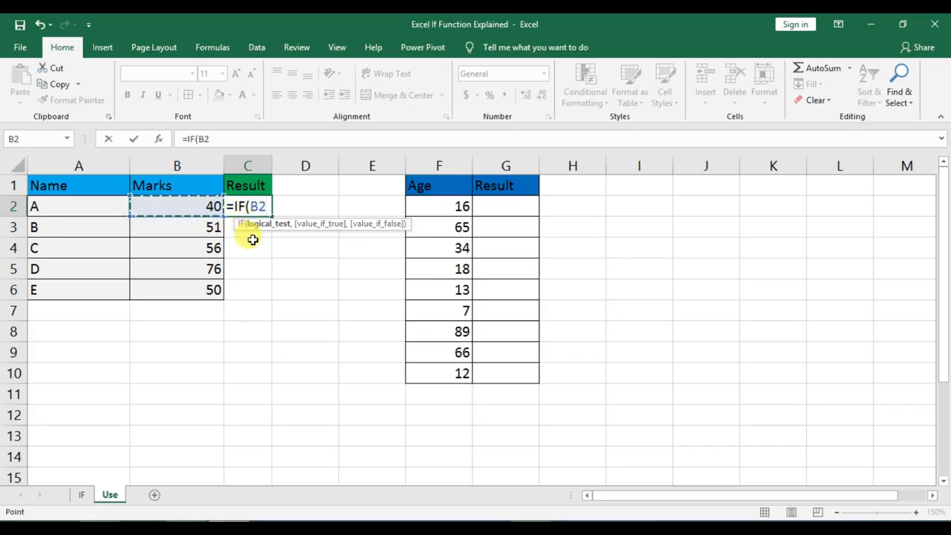
{"action": "type", "text": ">"}
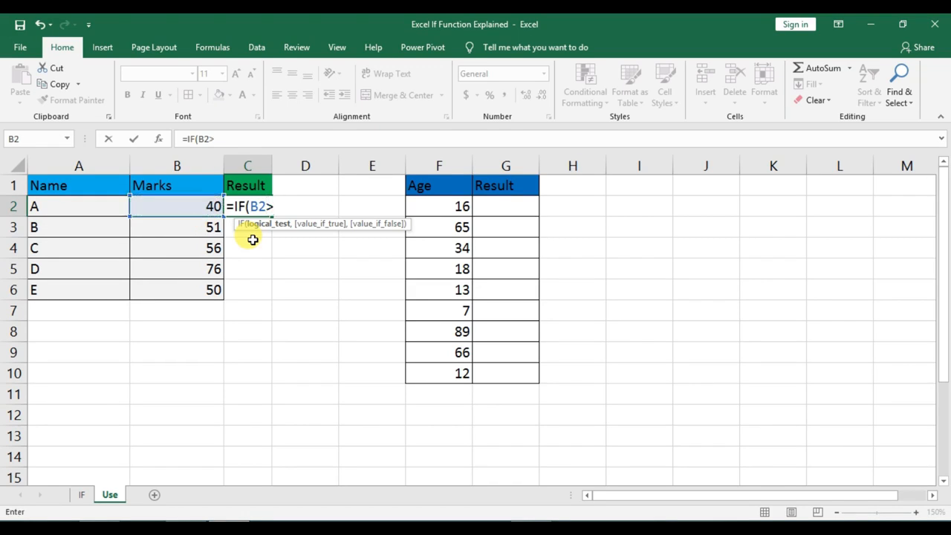
{"action": "type", "text": "=50,"}
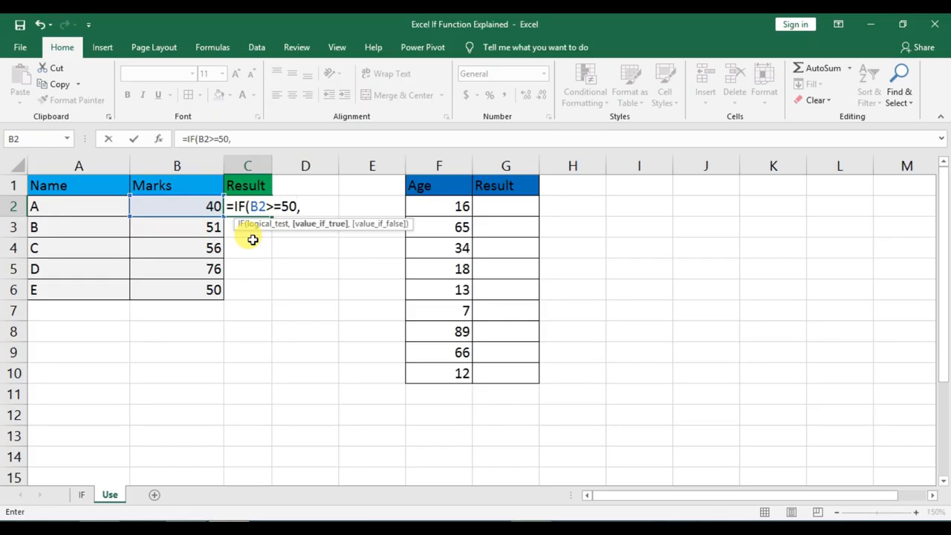
{"action": "type", "text": "\"Passed"}
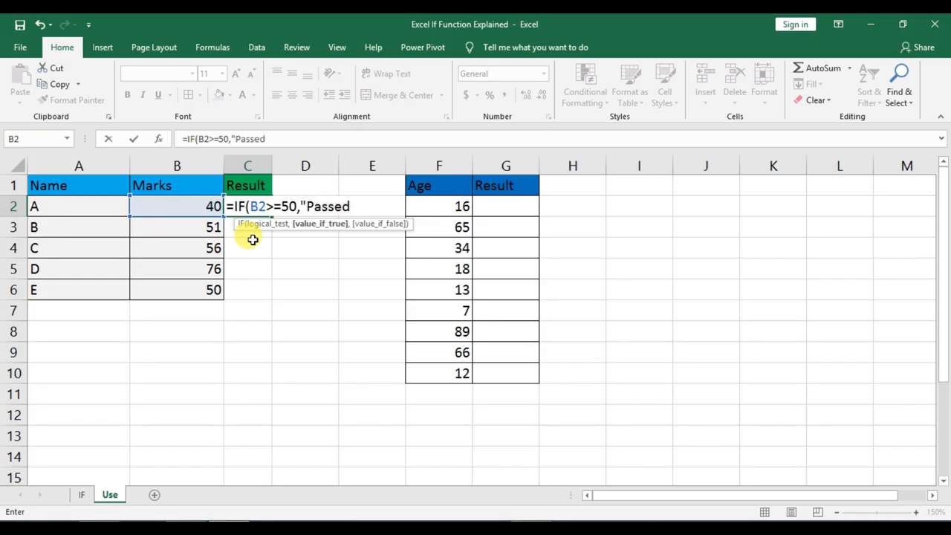
{"action": "type", "text": "\","}
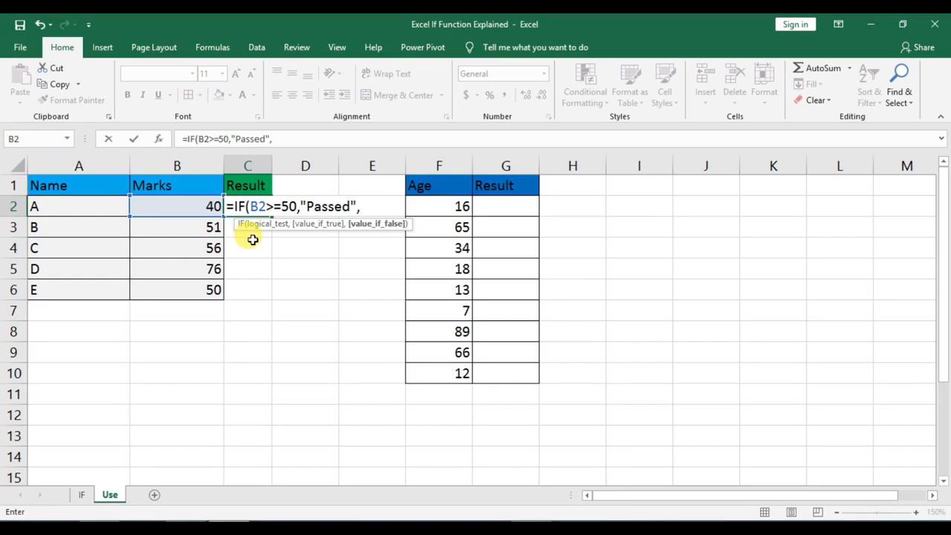
{"action": "type", "text": "\"Failed\")"}
{"action": "key", "text": "Return"}
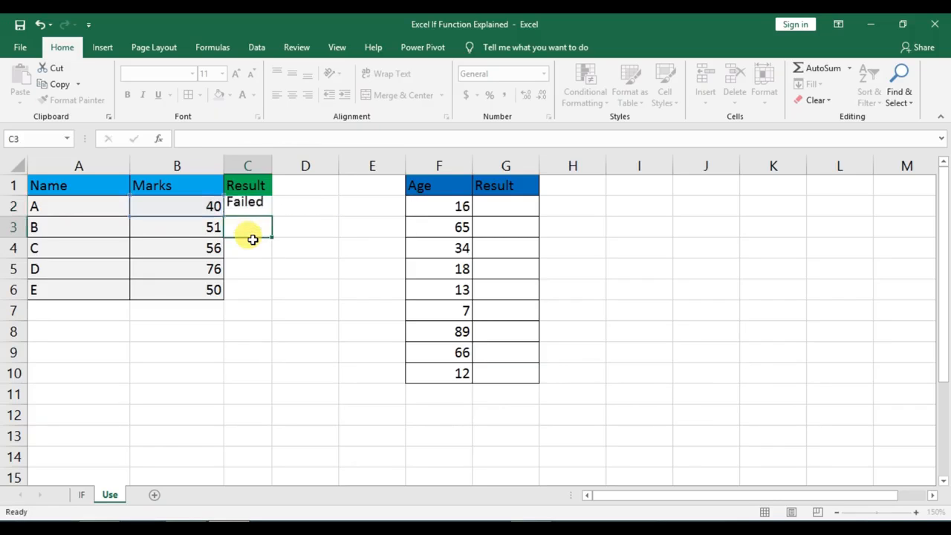
Copy the IF formula from cell C2 down through C6 to fill the marks table's Result column.
{"action": "left_click", "coordinate": [264, 208]}
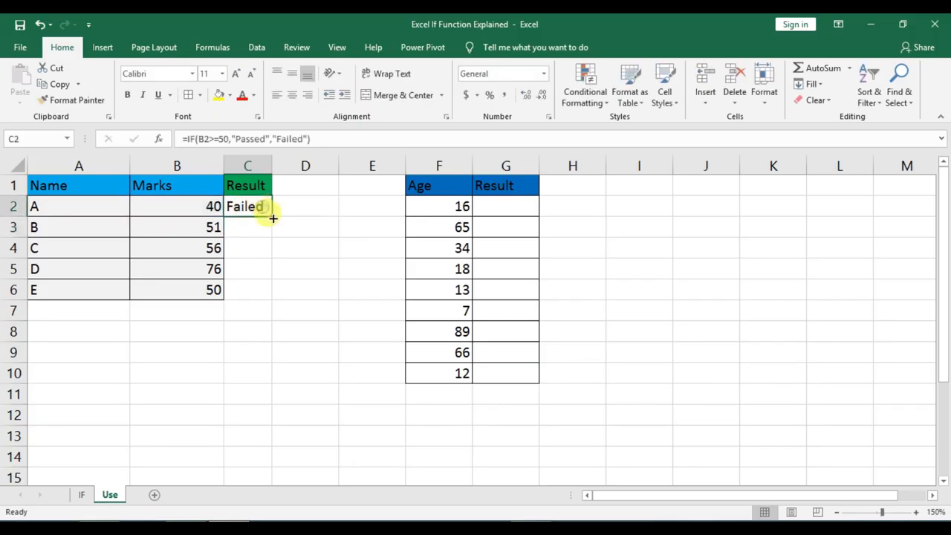
{"action": "left_click_drag", "start_coordinate": [273, 218], "coordinate": [270, 296]}
{"action": "left_click", "coordinate": [316, 272]}
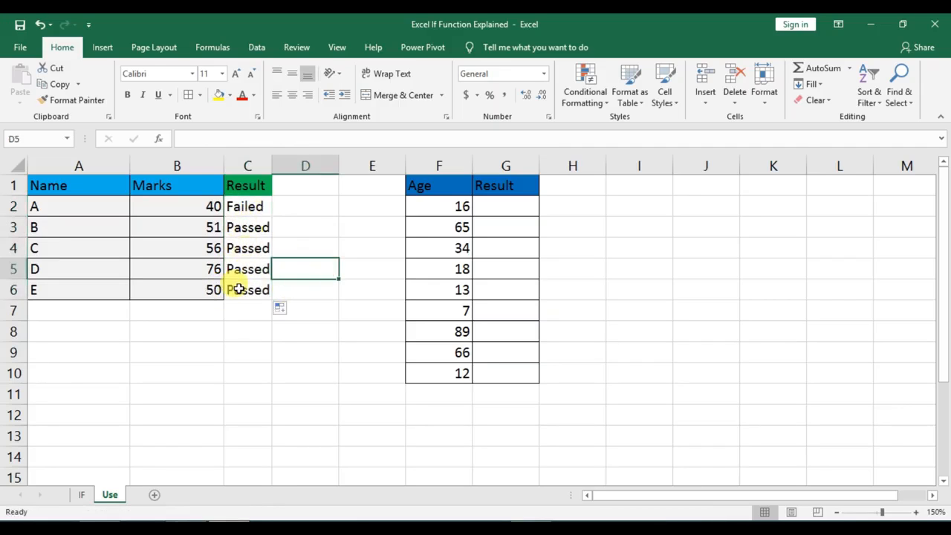
Change student E's marks in cell B6 to 49.
{"action": "left_click", "coordinate": [209, 288]}
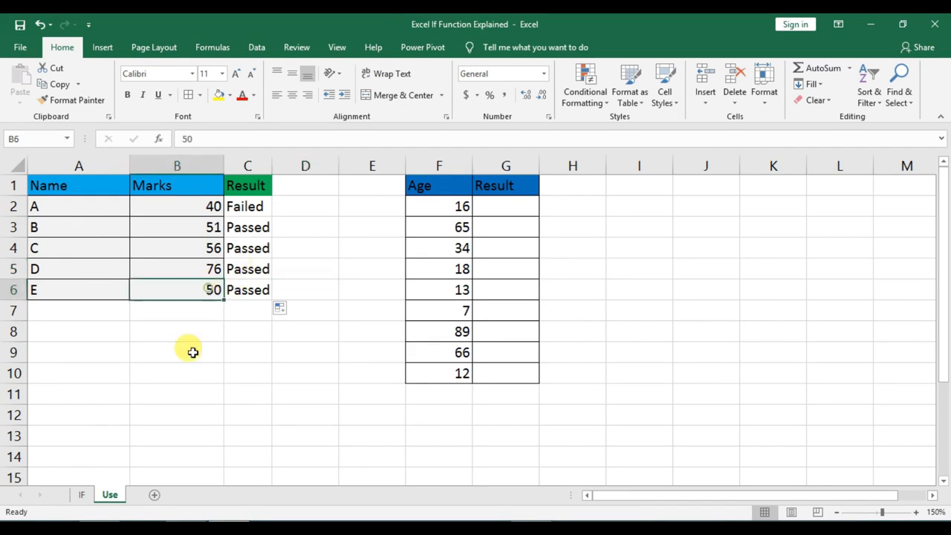
{"action": "type", "text": "49"}
{"action": "key", "text": "Return"}
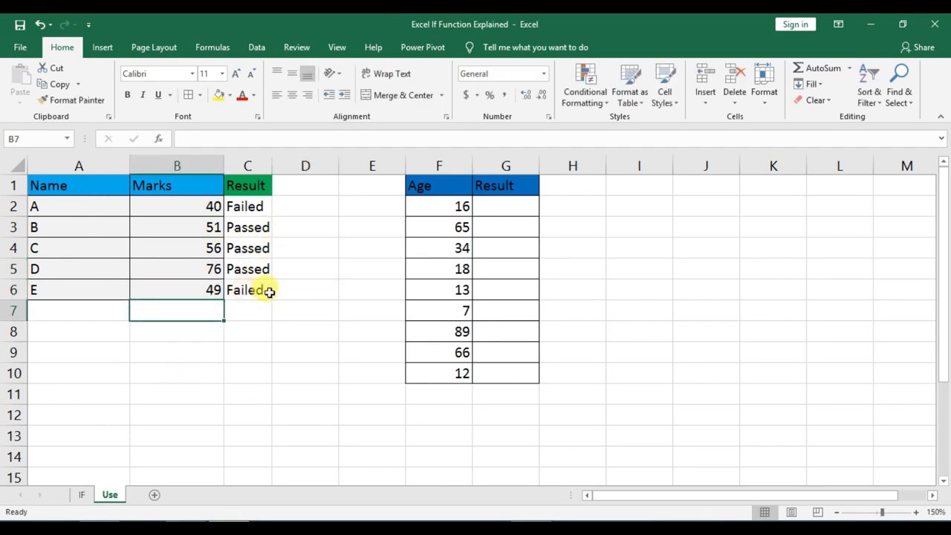
Enter the formula =IF(F2>18,"Smoking Allowed","Smokin Bot Allowed") in cell G2 of the Age table.
{"action": "left_click", "coordinate": [521, 209]}
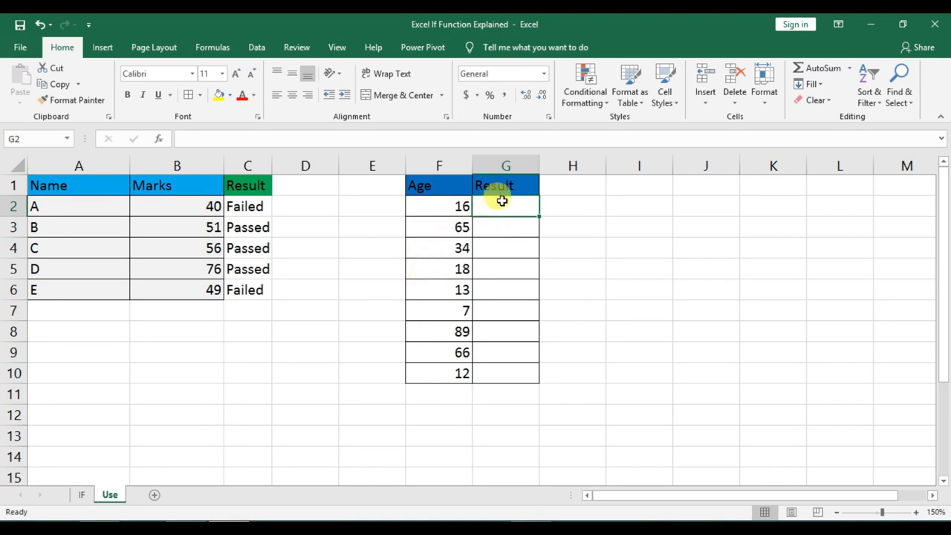
{"action": "type", "text": "=if"}
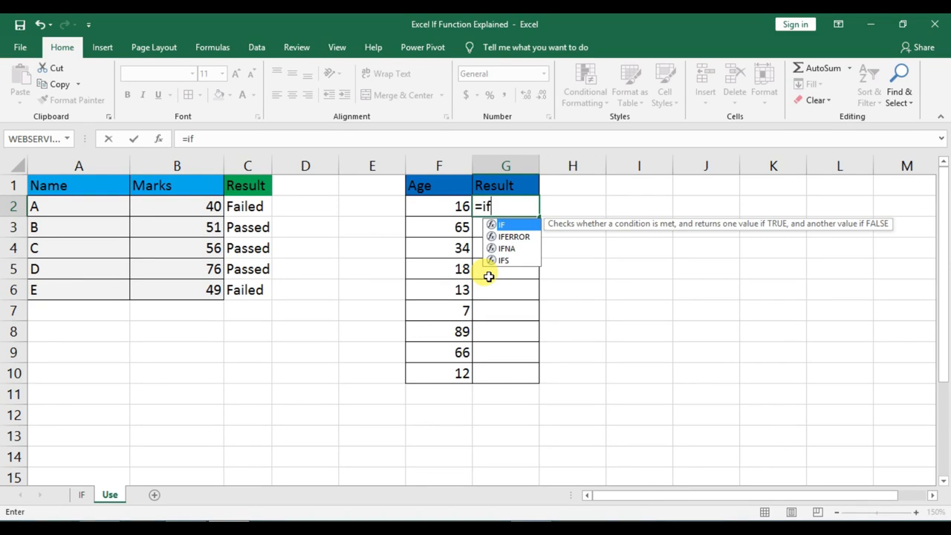
{"action": "key", "text": "Tab"}
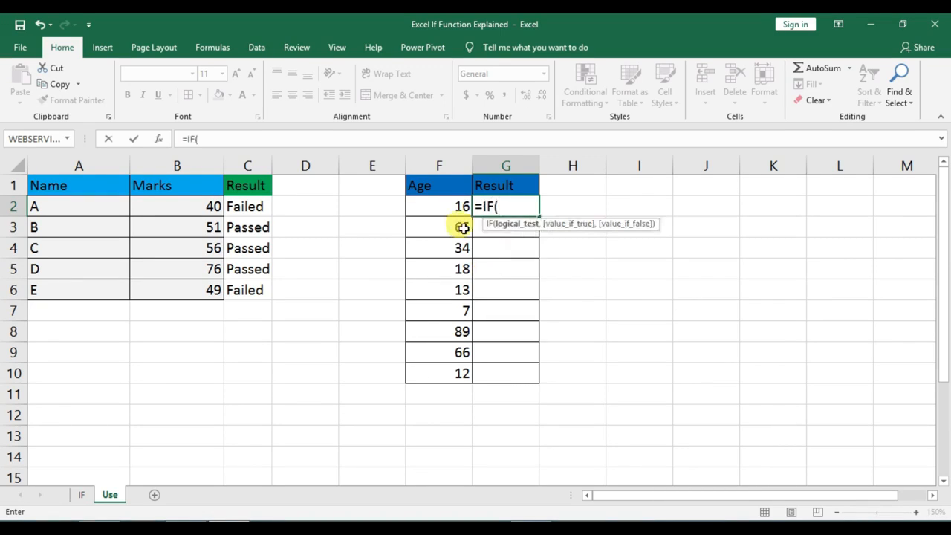
{"action": "left_click", "coordinate": [451, 206]}
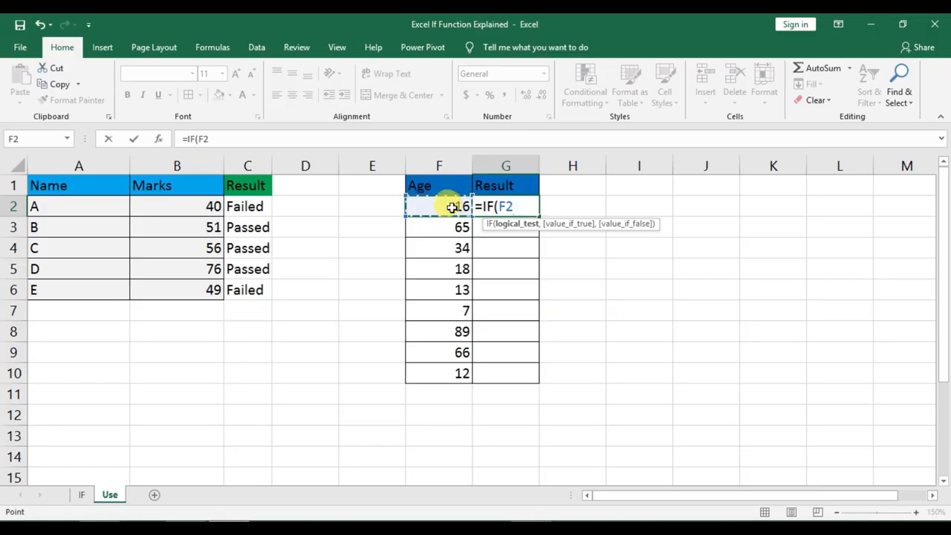
{"action": "type", "text": ">18"}
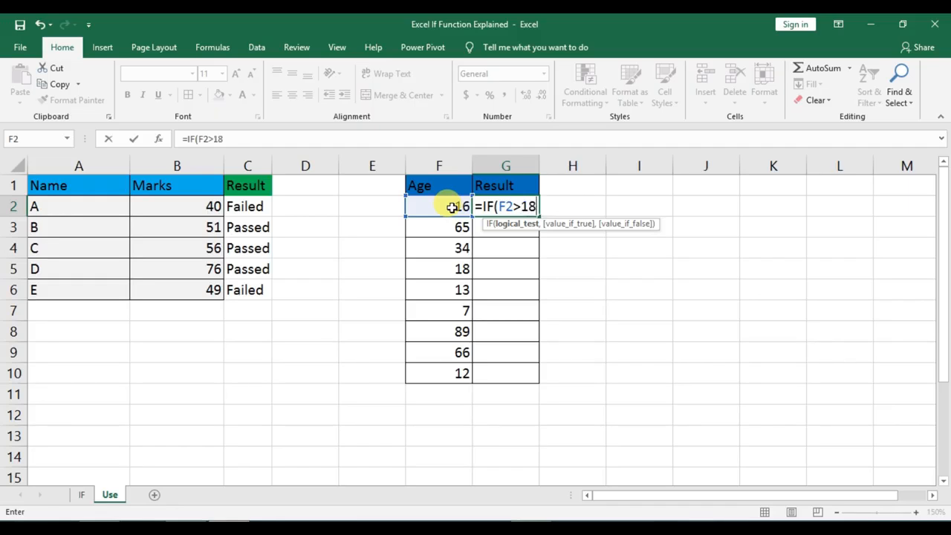
{"action": "type", "text": ","}
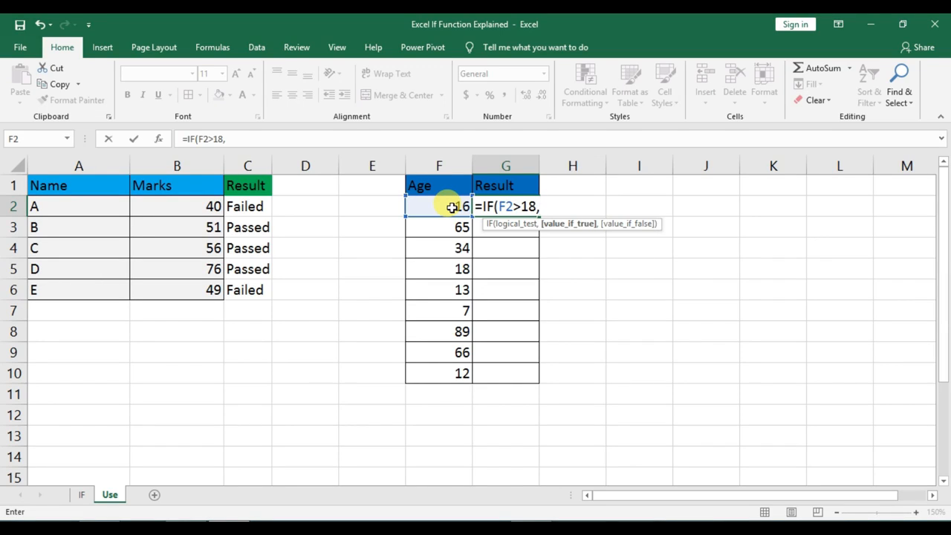
{"action": "type", "text": "\"Smoking A"}
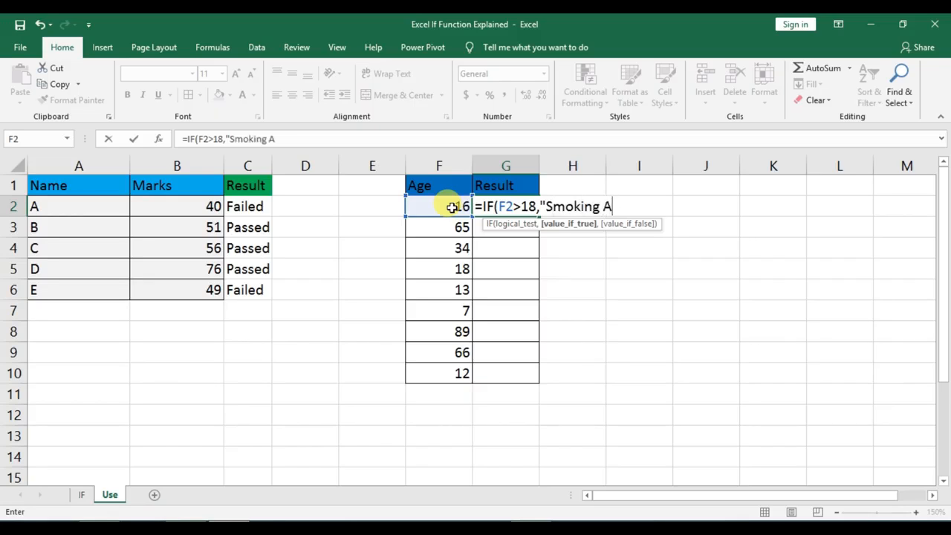
{"action": "type", "text": "llowed"}
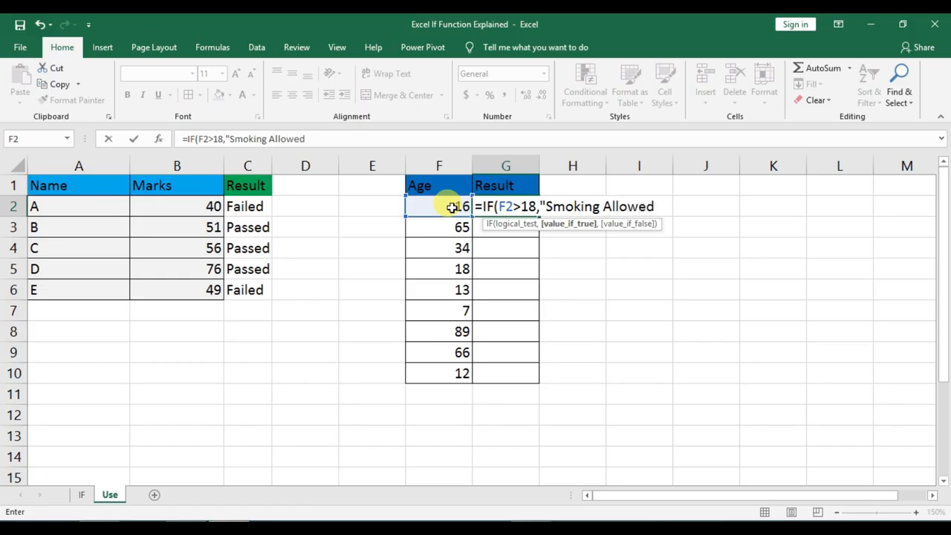
{"action": "type", "text": "\","}
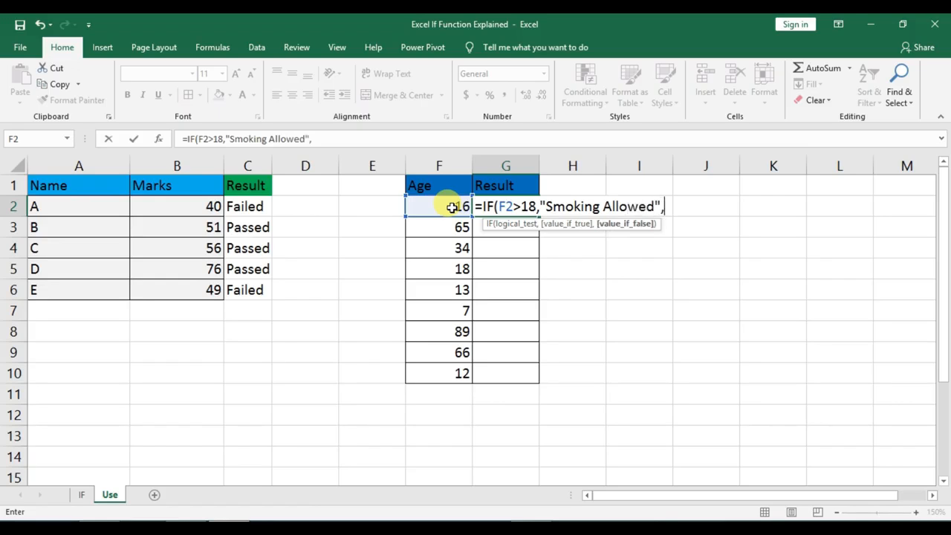
{"action": "type", "text": "\"Smokin"}
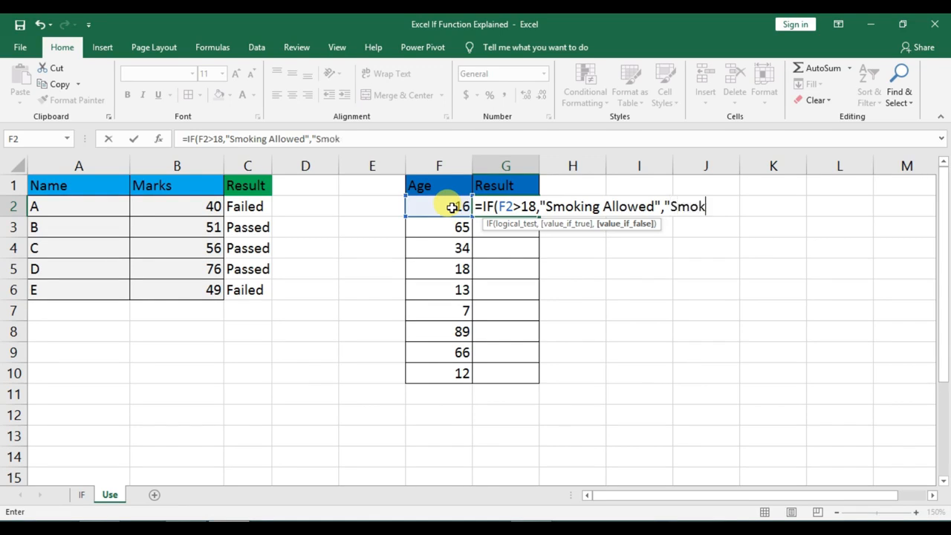
{"action": "type", "text": " Bot Allowed"}
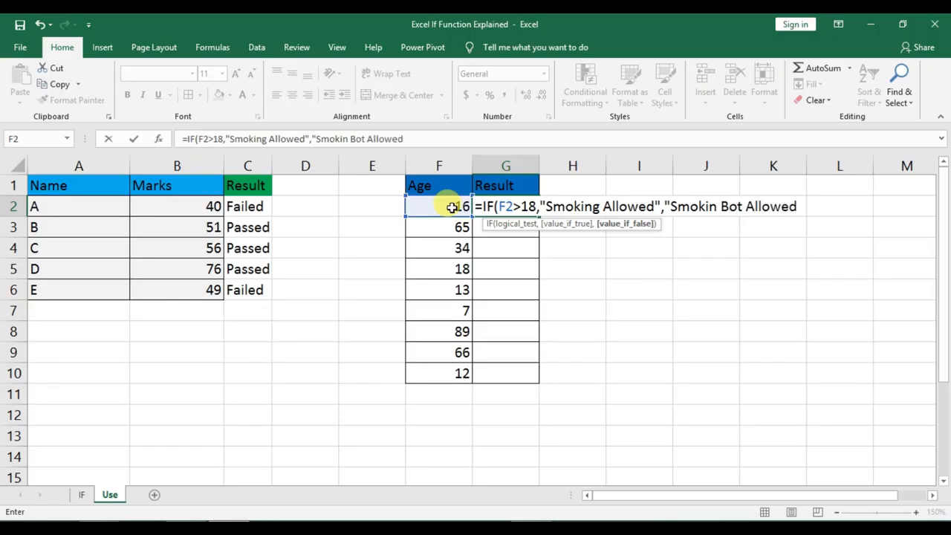
{"action": "type", "text": "\""}
{"action": "key", "text": "Return"}
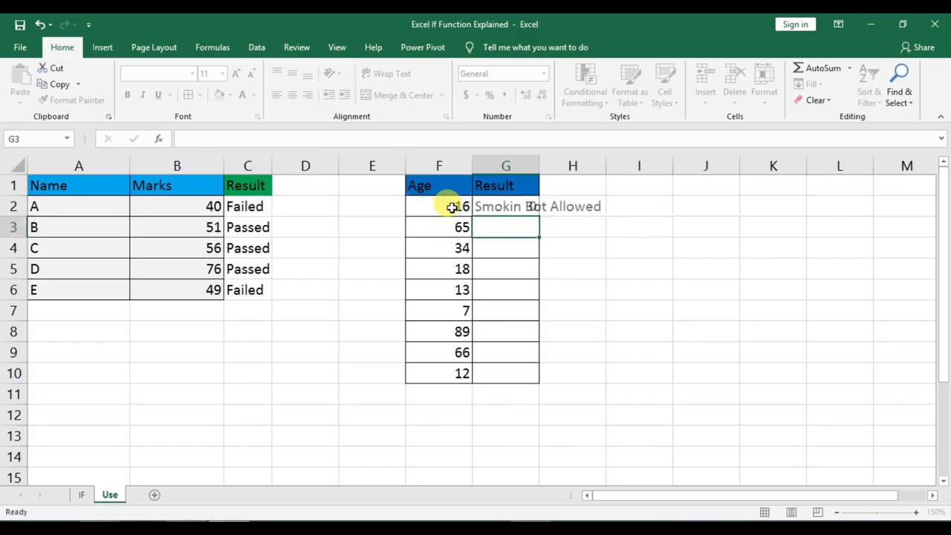
Correct "Bot" to "Not" in the false-value text of cell G2's IF formula.
{"action": "double_click", "coordinate": [526, 207]}
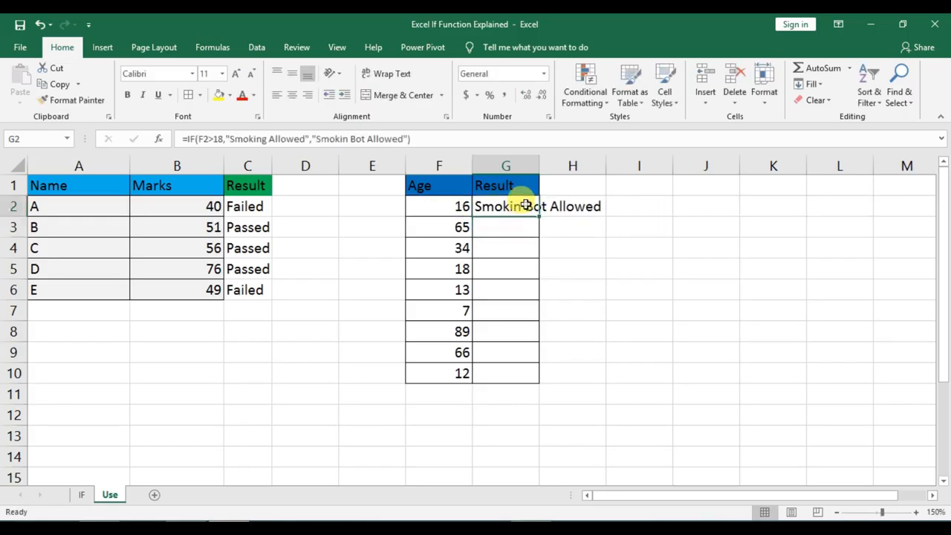
{"action": "left_click", "coordinate": [357, 140]}
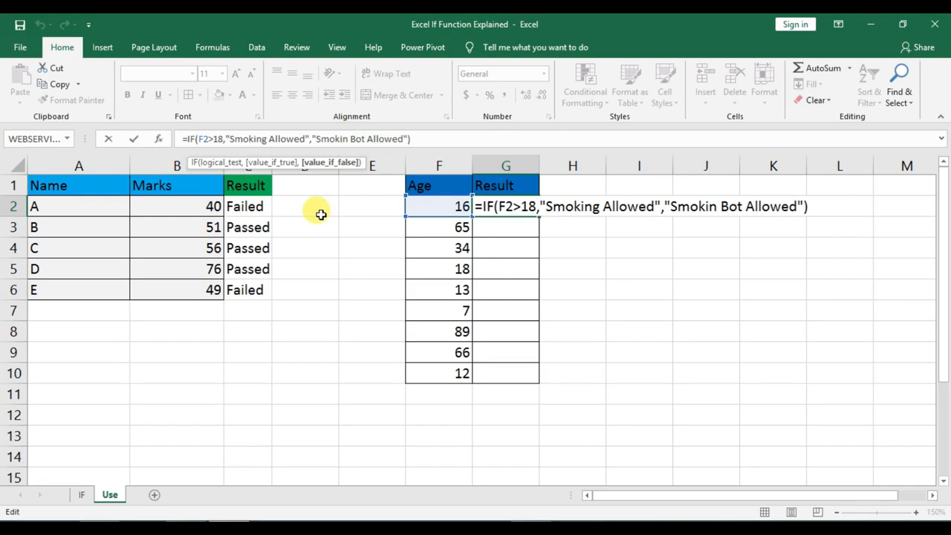
{"action": "key", "text": "BackSpace"}
{"action": "type", "text": "N"}
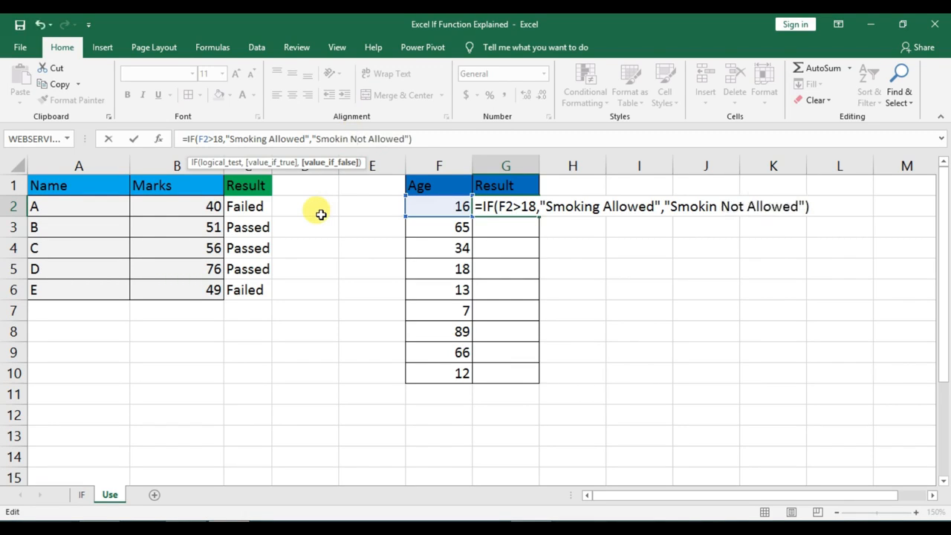
{"action": "key", "text": "Return"}
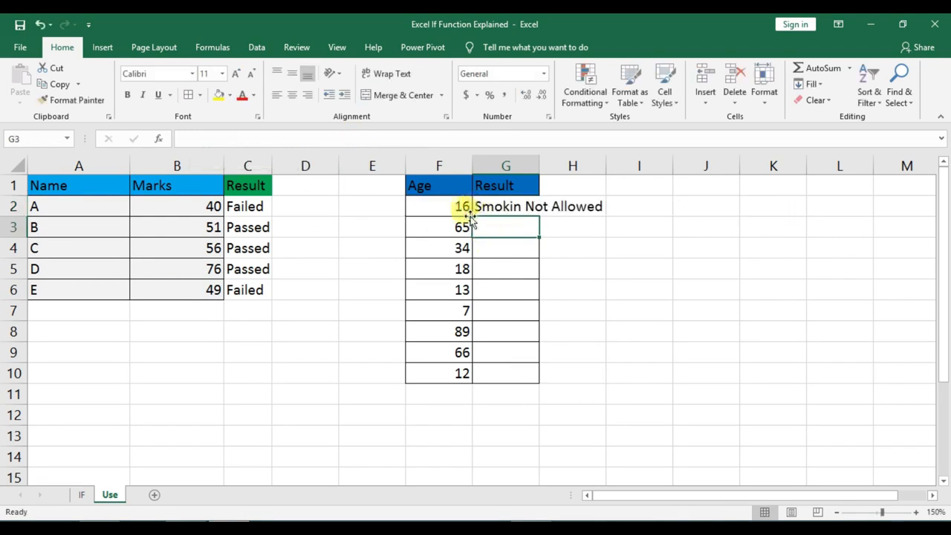
Copy the formula from cell G2 down through G10 and widen column G to fit its contents.
{"action": "left_click", "coordinate": [519, 208]}
{"action": "left_click_drag", "start_coordinate": [538, 220], "coordinate": [543, 375]}
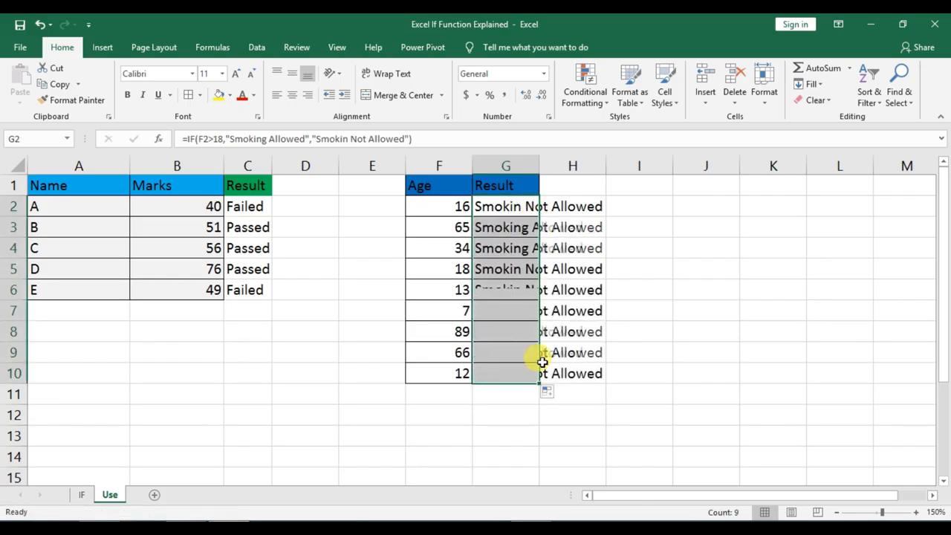
{"action": "double_click", "coordinate": [539, 165]}
{"action": "left_click", "coordinate": [531, 410]}
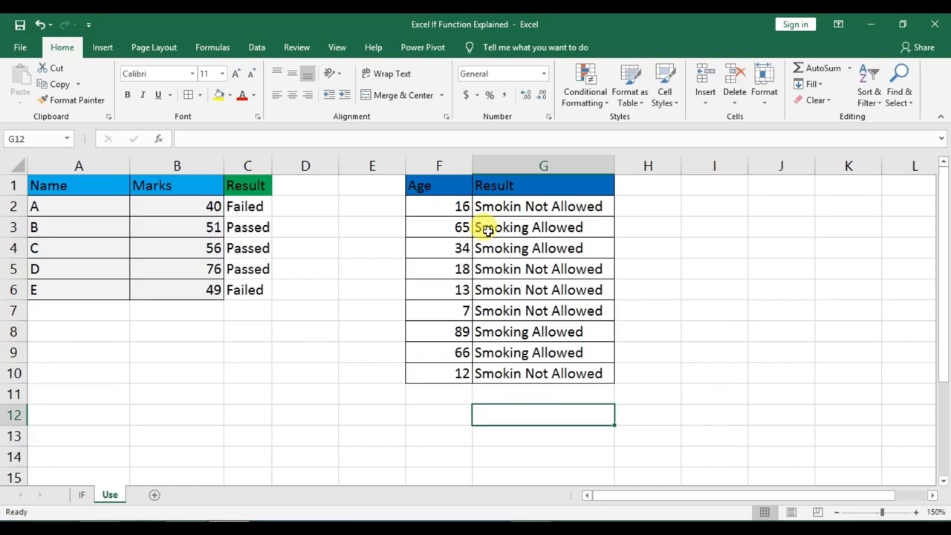
Correct "Smokin" to "Smoking" in the false-value text of cell G2's IF formula and copy the formula down through G10.
{"action": "left_click", "coordinate": [447, 310]}
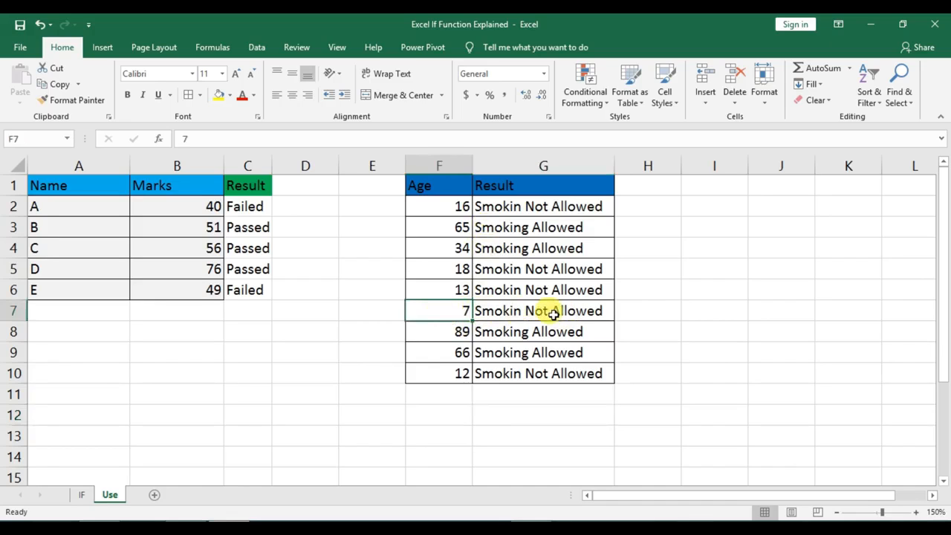
{"action": "left_click", "coordinate": [494, 204]}
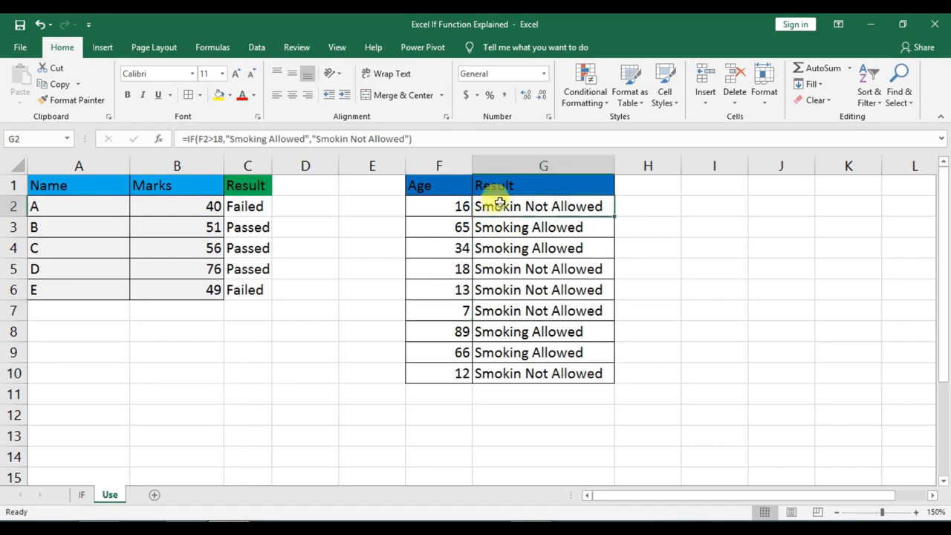
{"action": "left_click", "coordinate": [347, 139]}
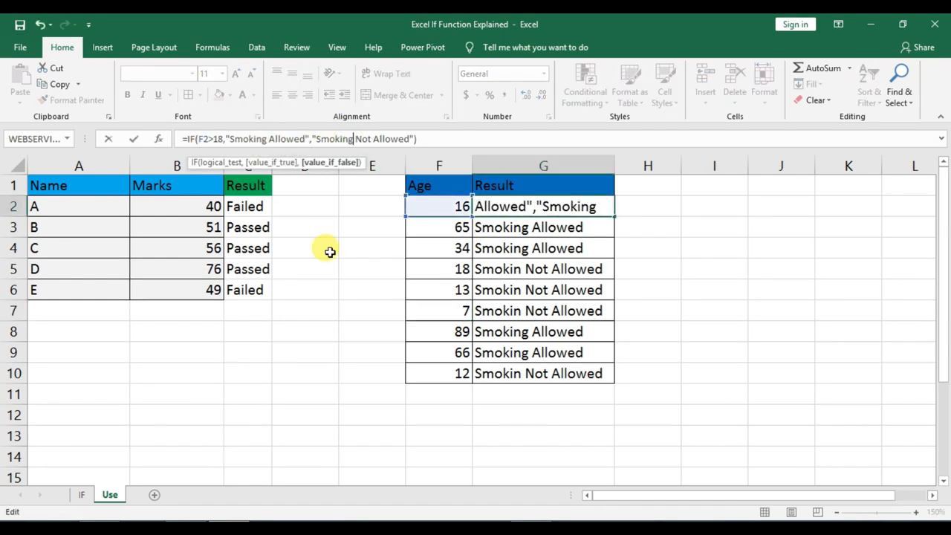
{"action": "key", "text": "Return"}
{"action": "left_click", "coordinate": [599, 210]}
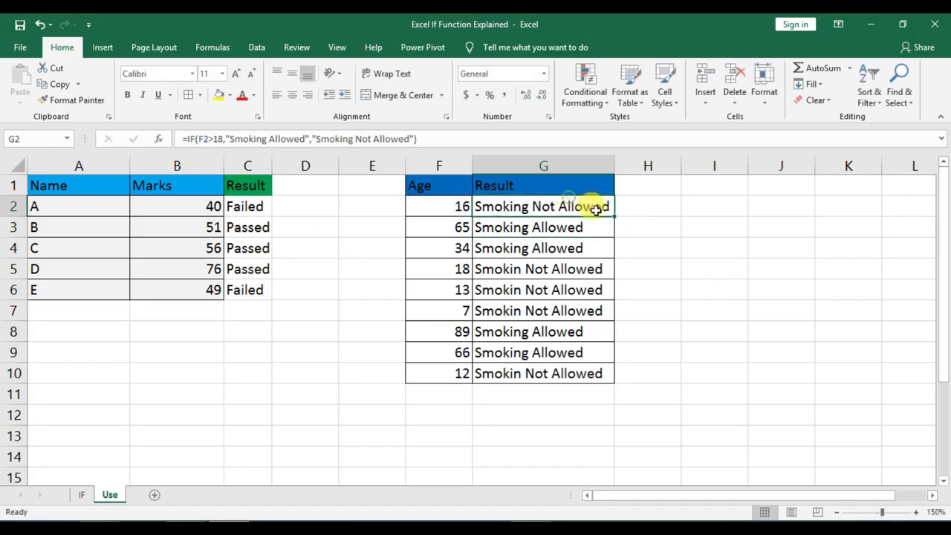
{"action": "double_click", "coordinate": [614, 216]}
{"action": "left_click", "coordinate": [594, 416]}
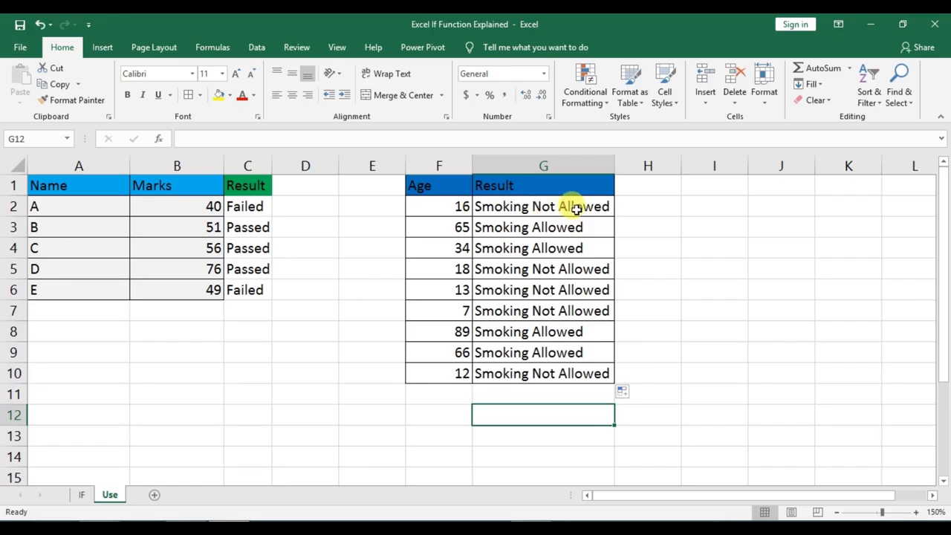
Change the logical test in cell G5's IF formula to F5>=18.
{"action": "left_click", "coordinate": [440, 226]}
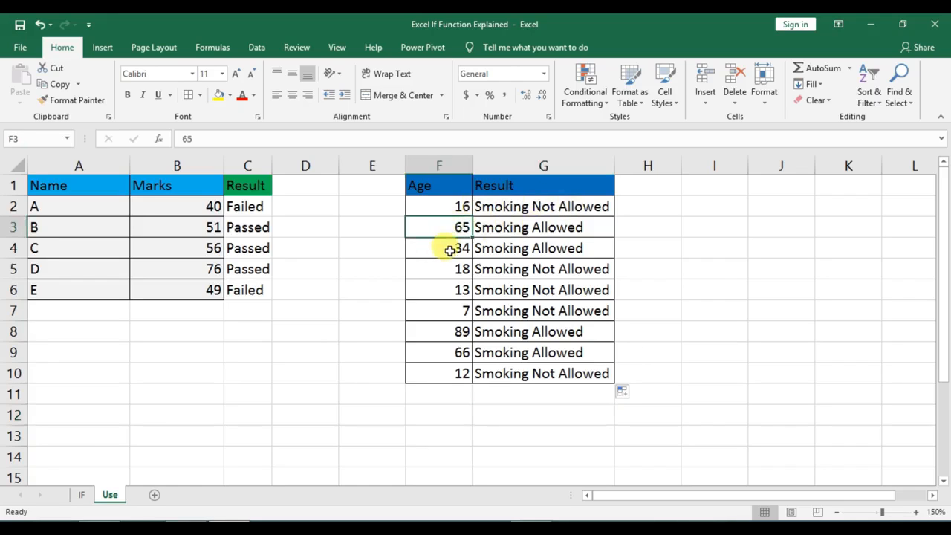
{"action": "left_click", "coordinate": [449, 250]}
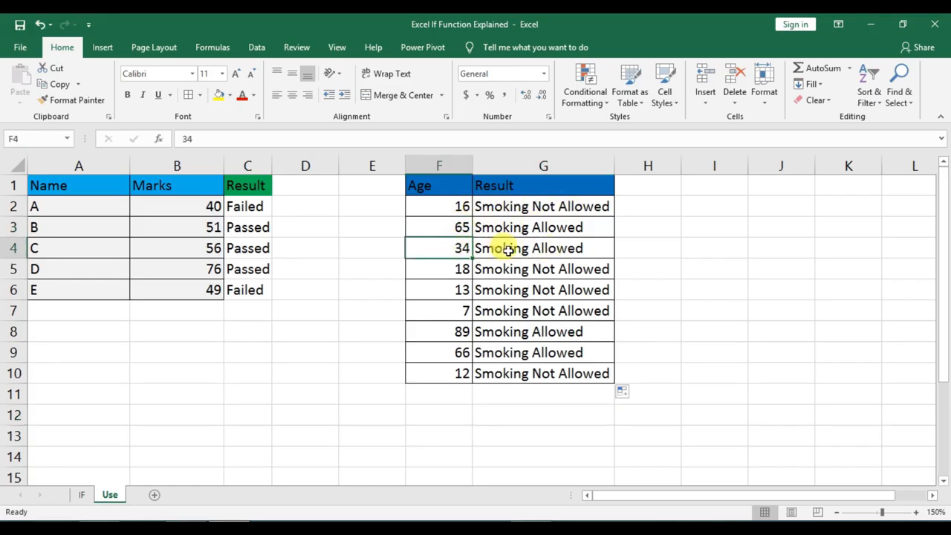
{"action": "left_click", "coordinate": [453, 270]}
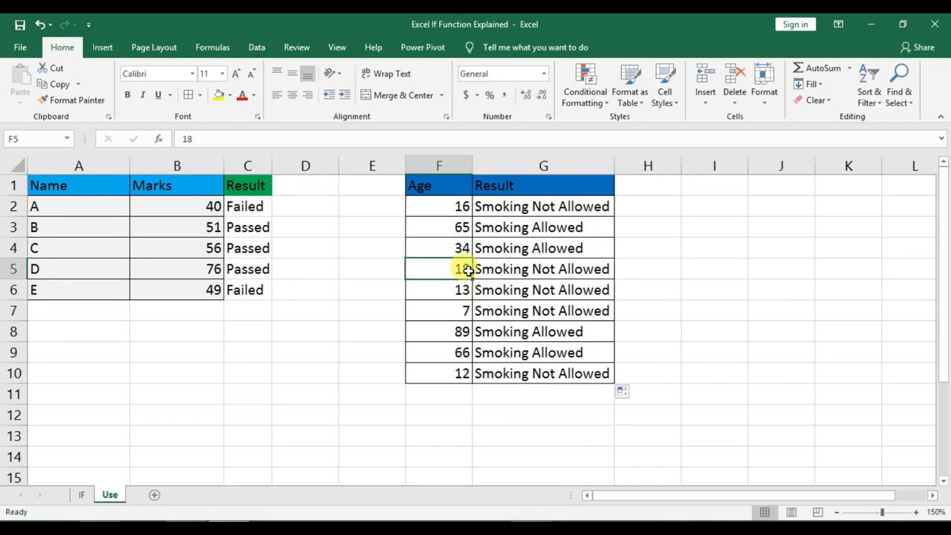
{"action": "left_click", "coordinate": [501, 272]}
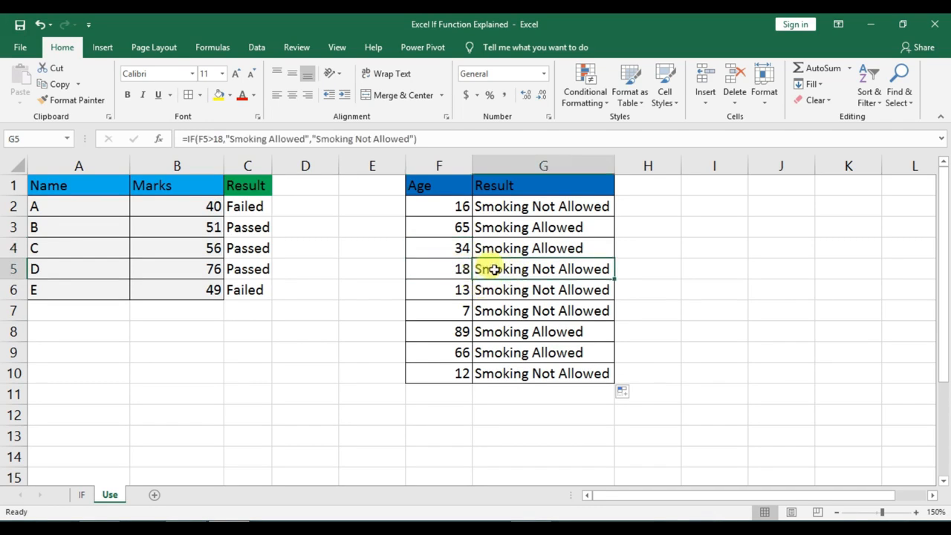
{"action": "left_click", "coordinate": [213, 139]}
{"action": "type", "text": "="}
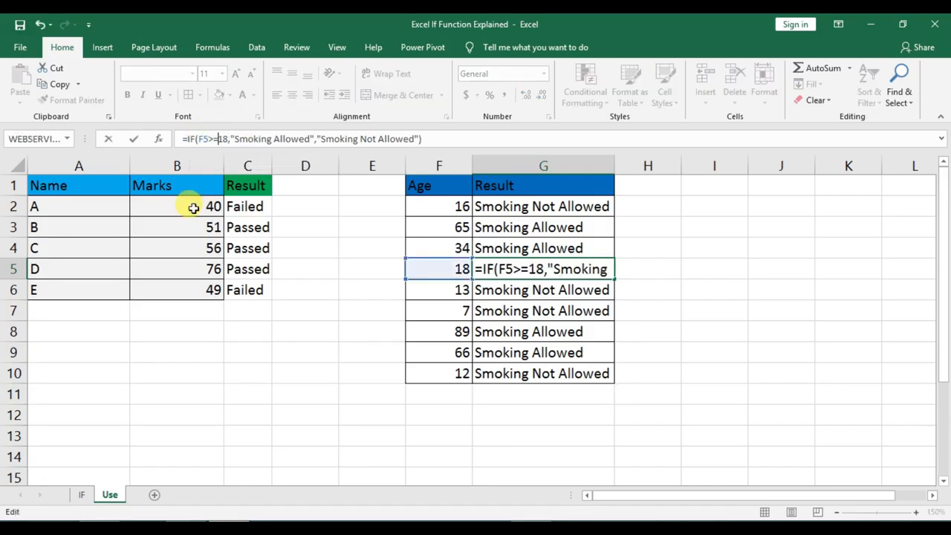
{"action": "key", "text": "Return"}
{"action": "left_click", "coordinate": [442, 266]}
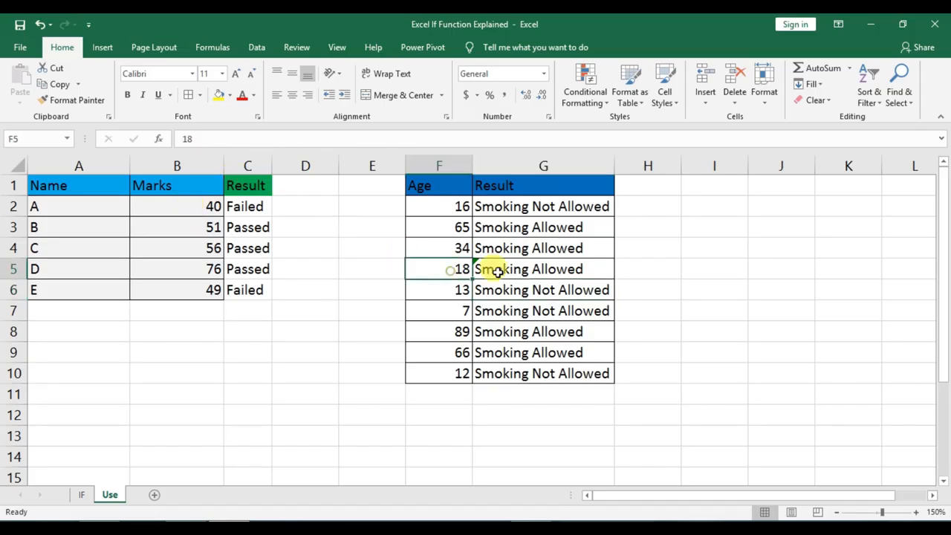